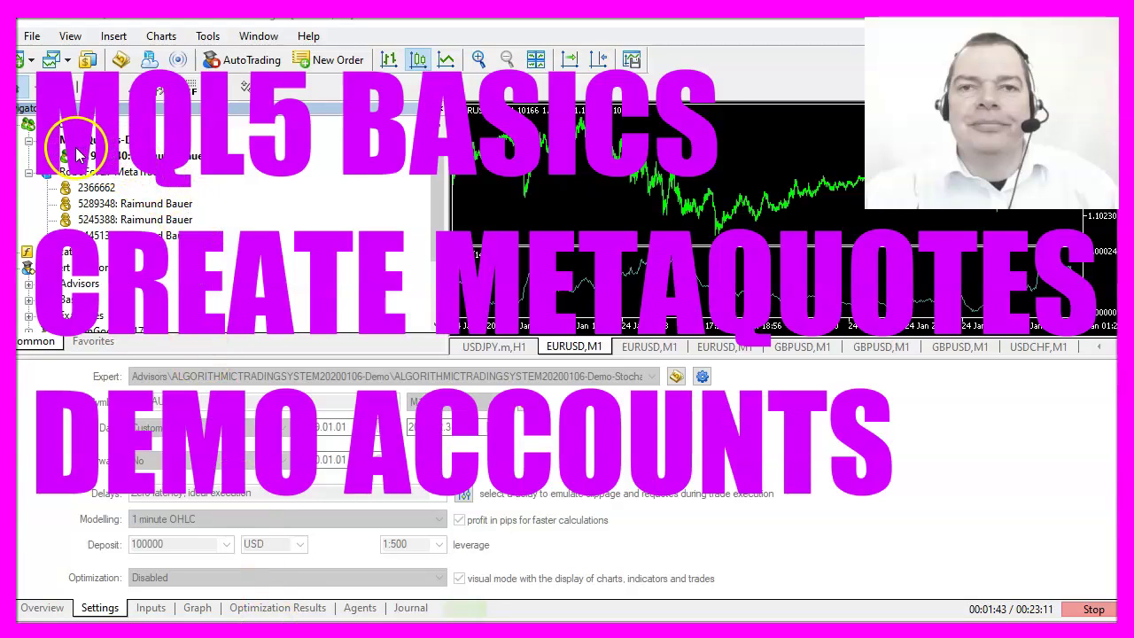
- Browse the existing trading accounts in the Navigator, including the MetaQuotes-Demo server entry
{"action": "left_click", "coordinate": [147, 158]}
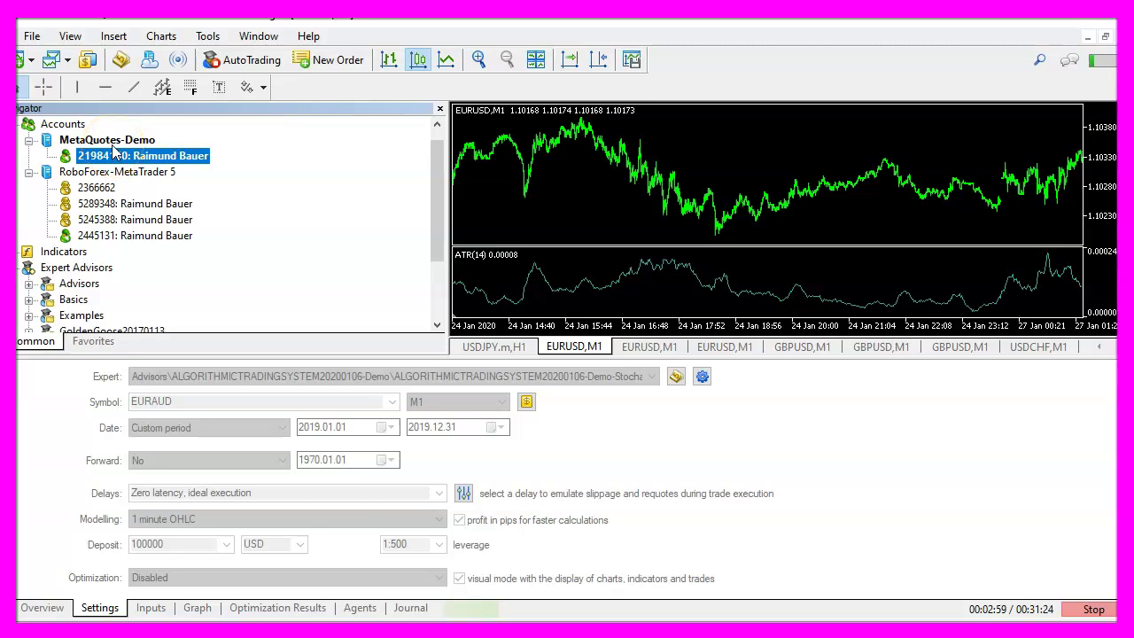
{"action": "left_click", "coordinate": [111, 145]}
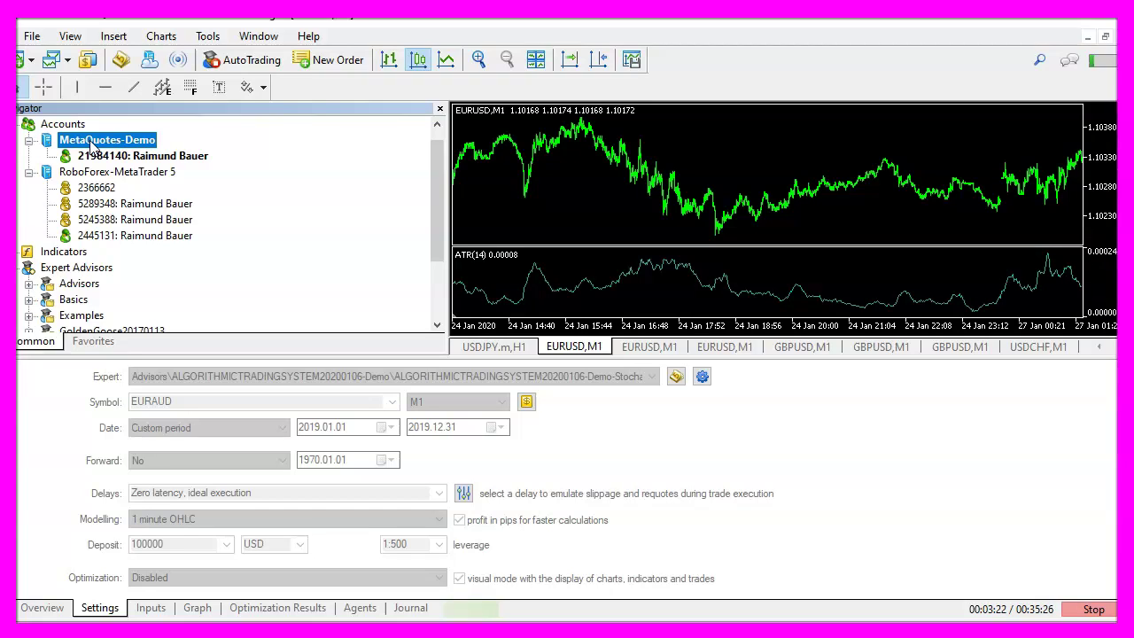
{"action": "left_click", "coordinate": [78, 146]}
{"action": "left_click", "coordinate": [82, 142]}
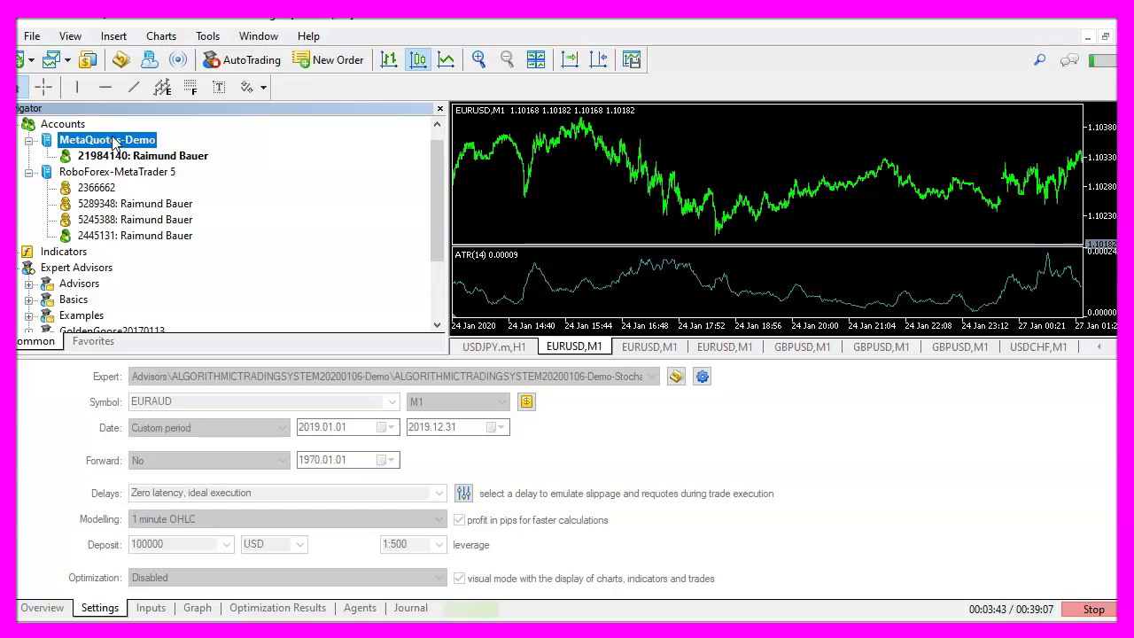
{"action": "left_click", "coordinate": [376, 557]}
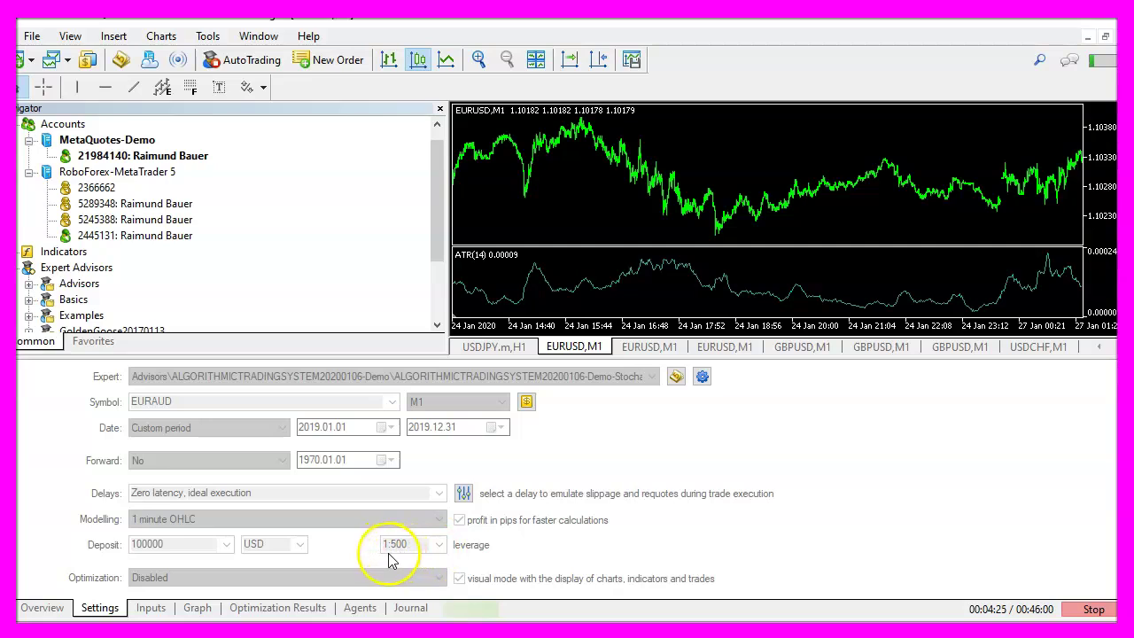
- Inspect the RoboForex accounts, noting one 1:500 hedging account, then select the Accounts section
{"action": "left_click", "coordinate": [107, 172]}
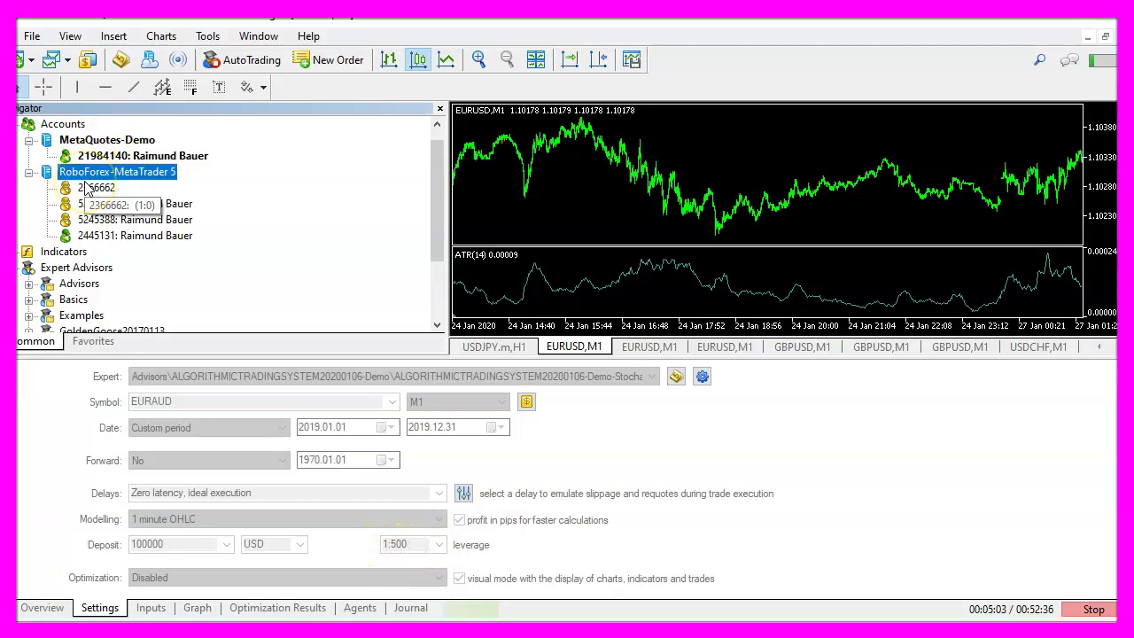
{"action": "left_click", "coordinate": [74, 172]}
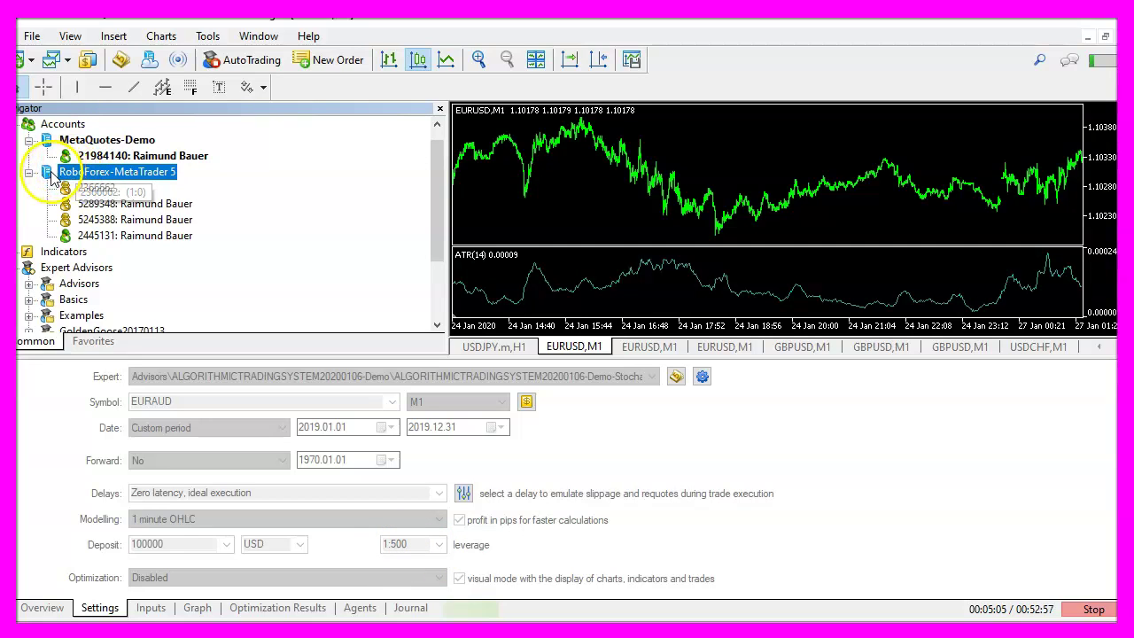
{"action": "left_click", "coordinate": [123, 222]}
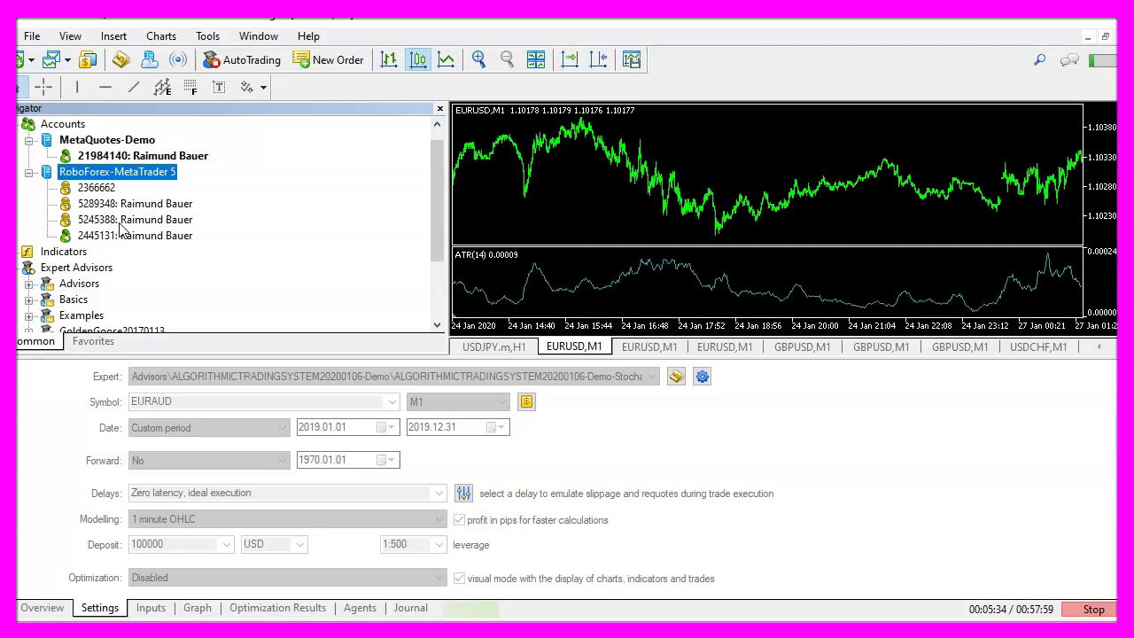
{"action": "left_click", "coordinate": [98, 144]}
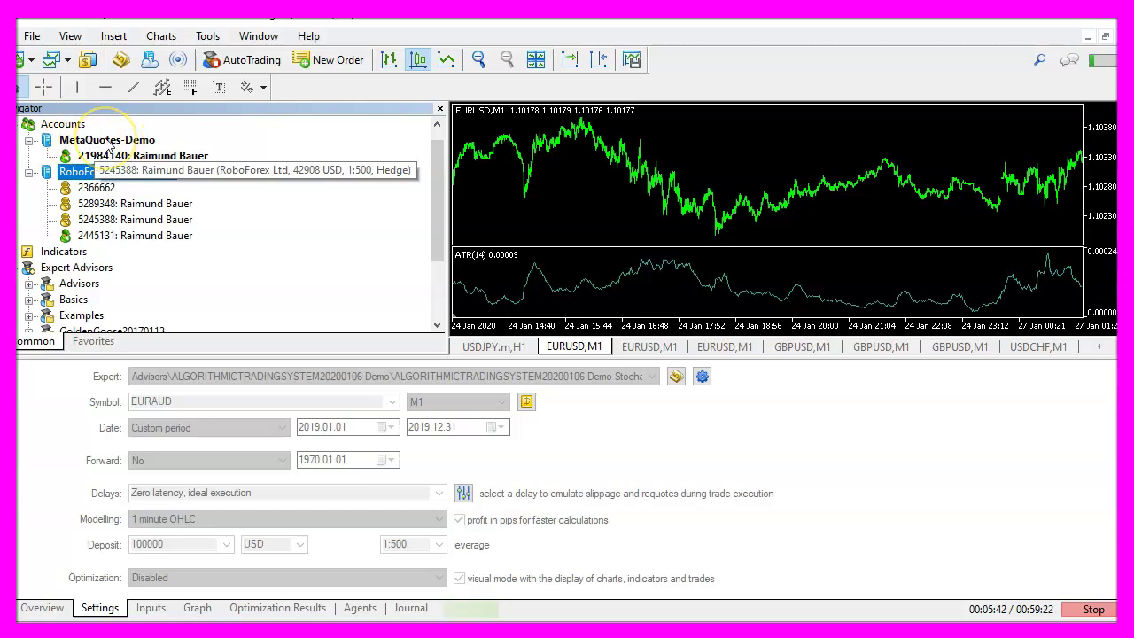
{"action": "left_click", "coordinate": [66, 126]}
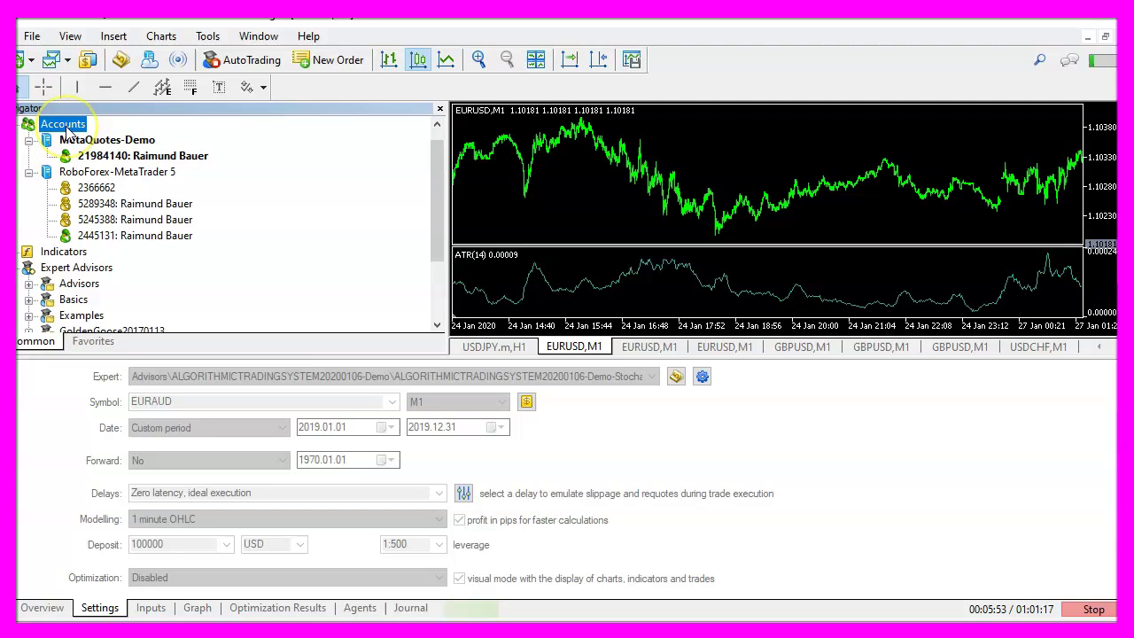
- Start a new account, search 'Metaquotes' and choose MetaQuotes Software Corp. as the broker
{"action": "right_click", "coordinate": [68, 129]}
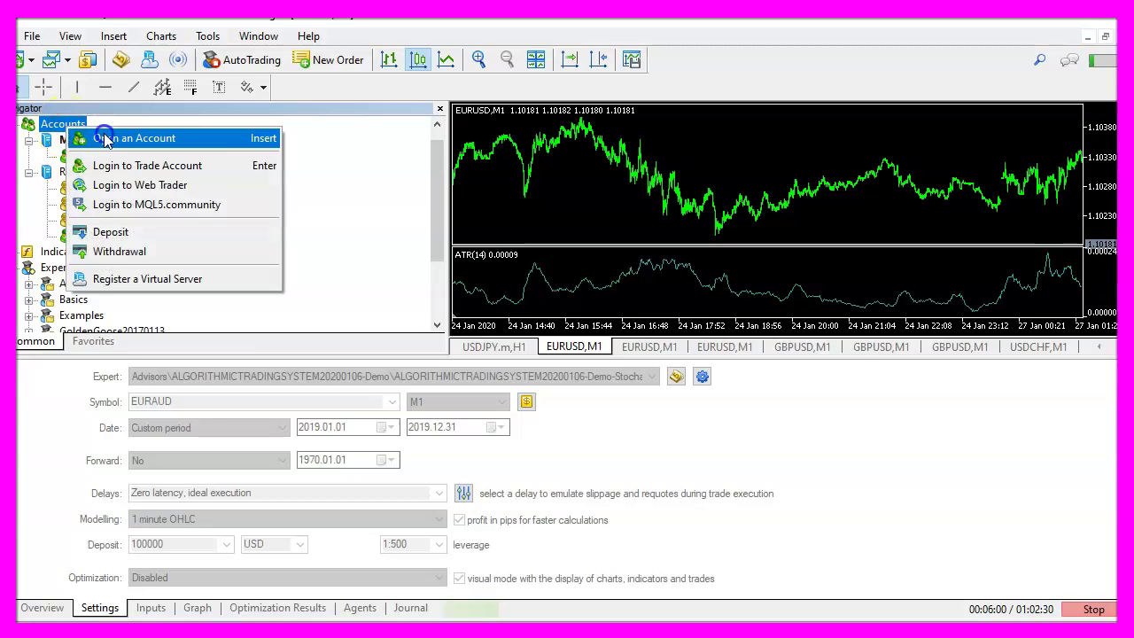
{"action": "left_click", "coordinate": [104, 139]}
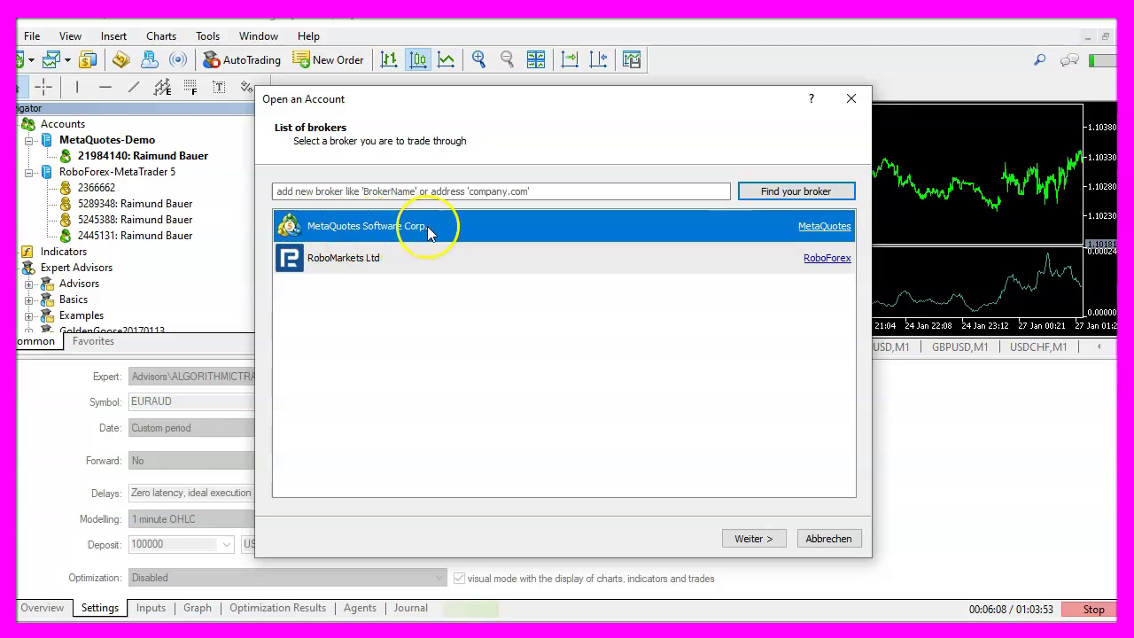
{"action": "left_click", "coordinate": [451, 191]}
{"action": "type", "text": "Metaquotes"}
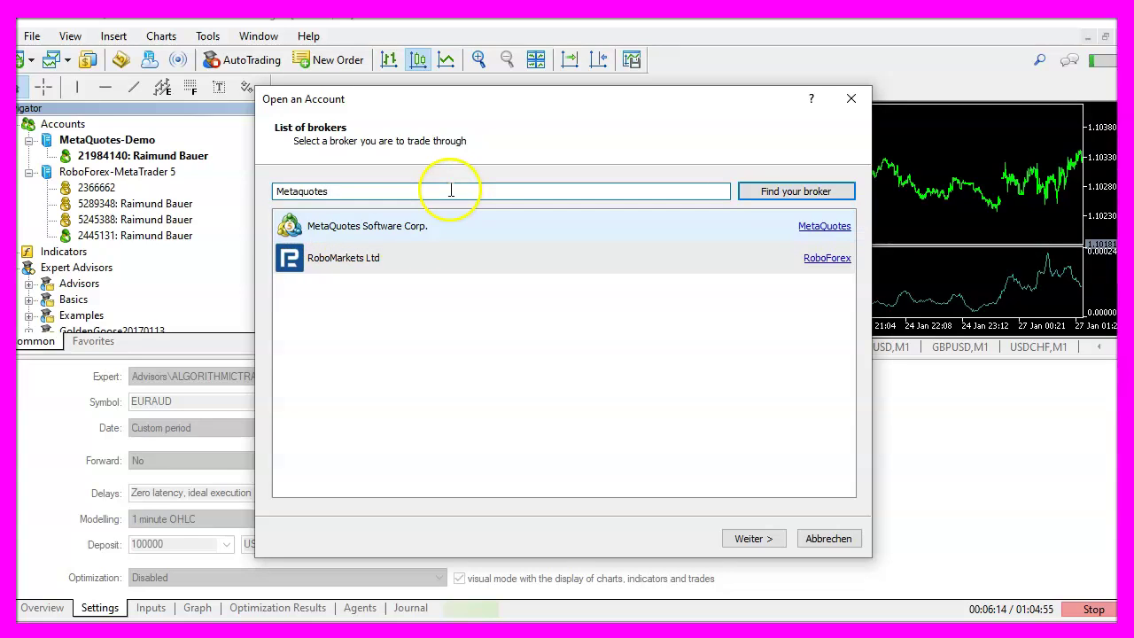
{"action": "left_click", "coordinate": [773, 191]}
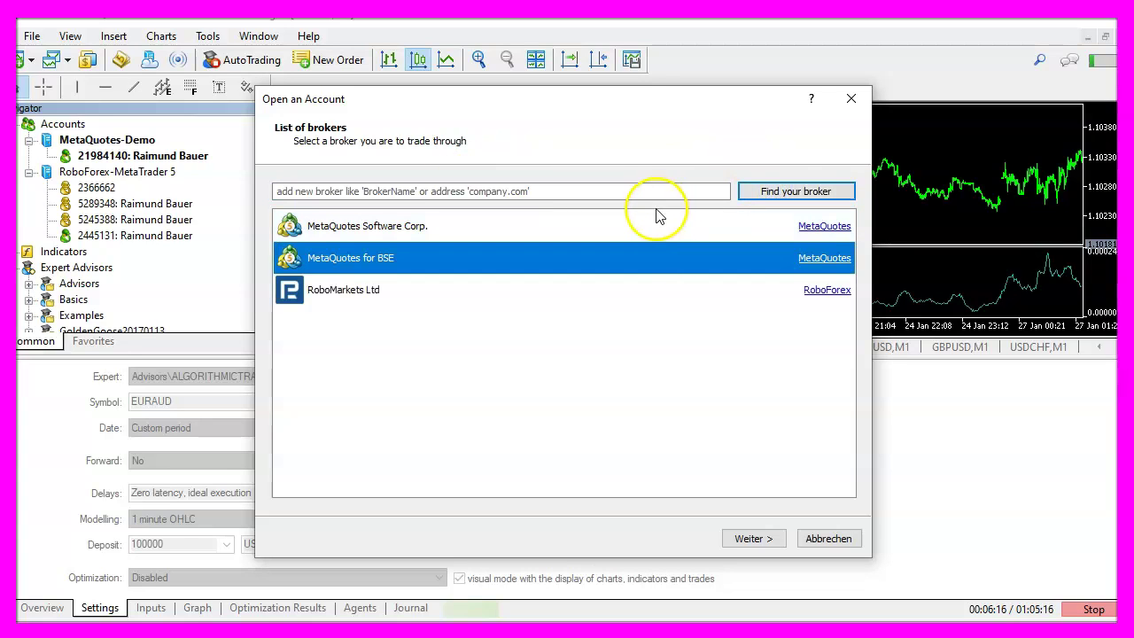
{"action": "left_click", "coordinate": [390, 227]}
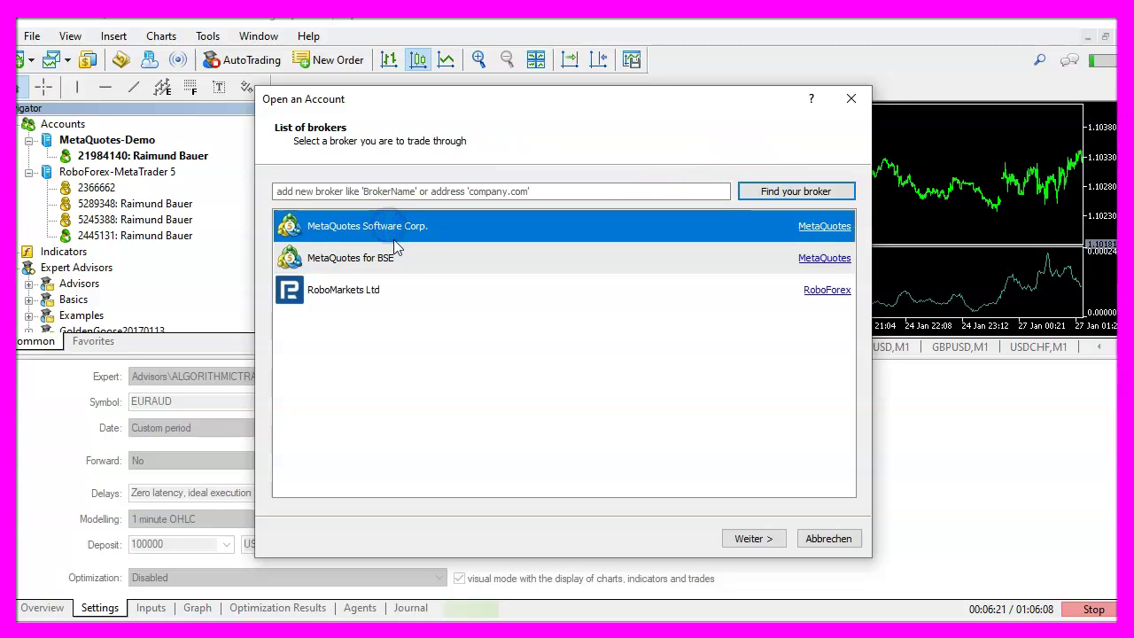
{"action": "left_click", "coordinate": [753, 539]}
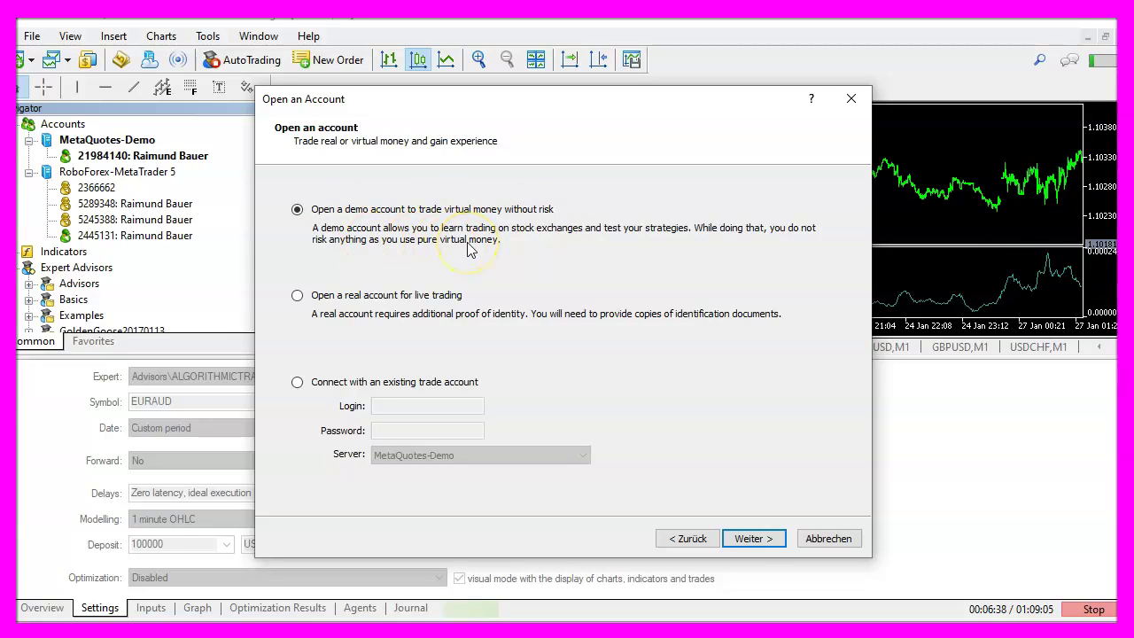
- Continue with the demo-account option to the MetaQuotes-Demo registration form and review its hedging section
{"action": "left_click", "coordinate": [752, 541]}
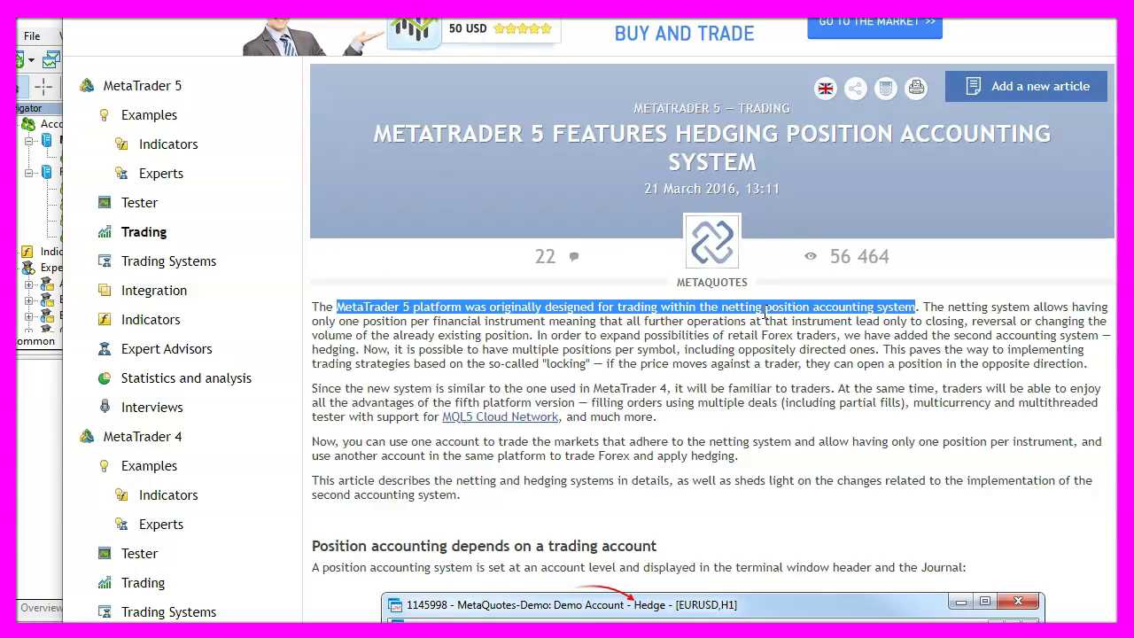
{"action": "scroll", "coordinate": [673, 292], "scroll_direction": "down", "scroll_amount": 4}
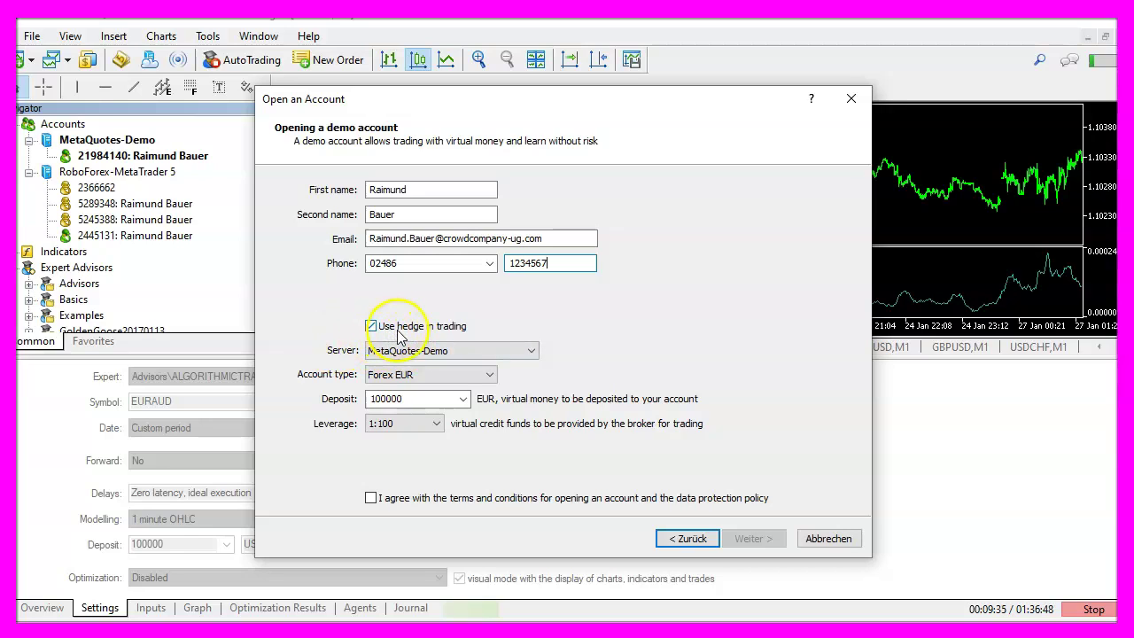
- Set leverage to 1:500, keep the 100000 deposit, accept the terms and register the account
{"action": "left_click", "coordinate": [436, 424]}
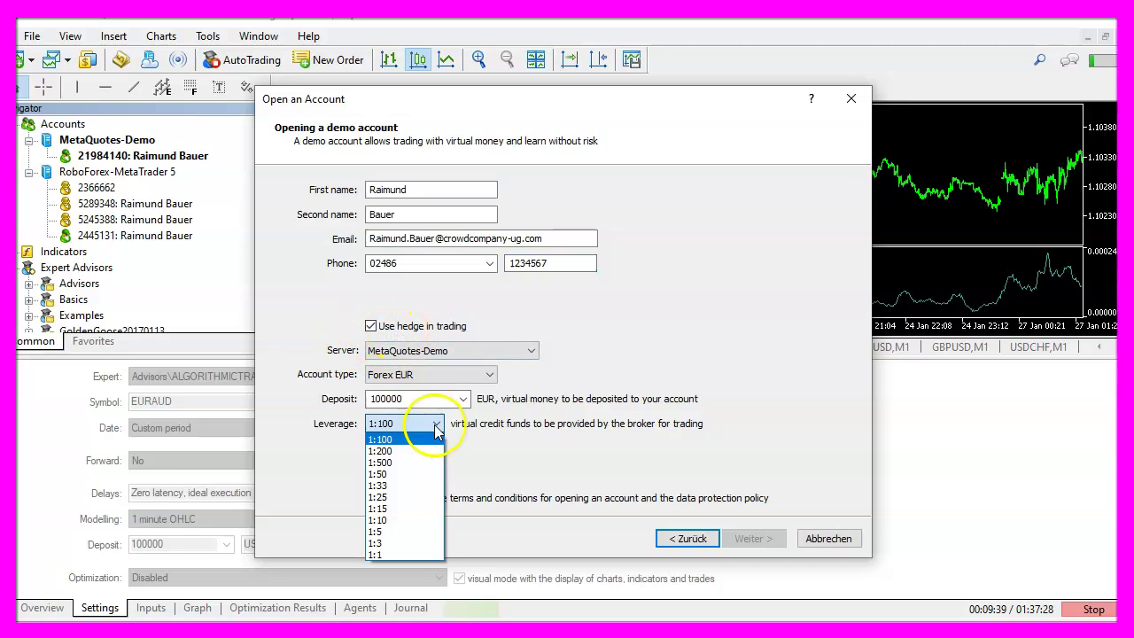
{"action": "left_click", "coordinate": [395, 467]}
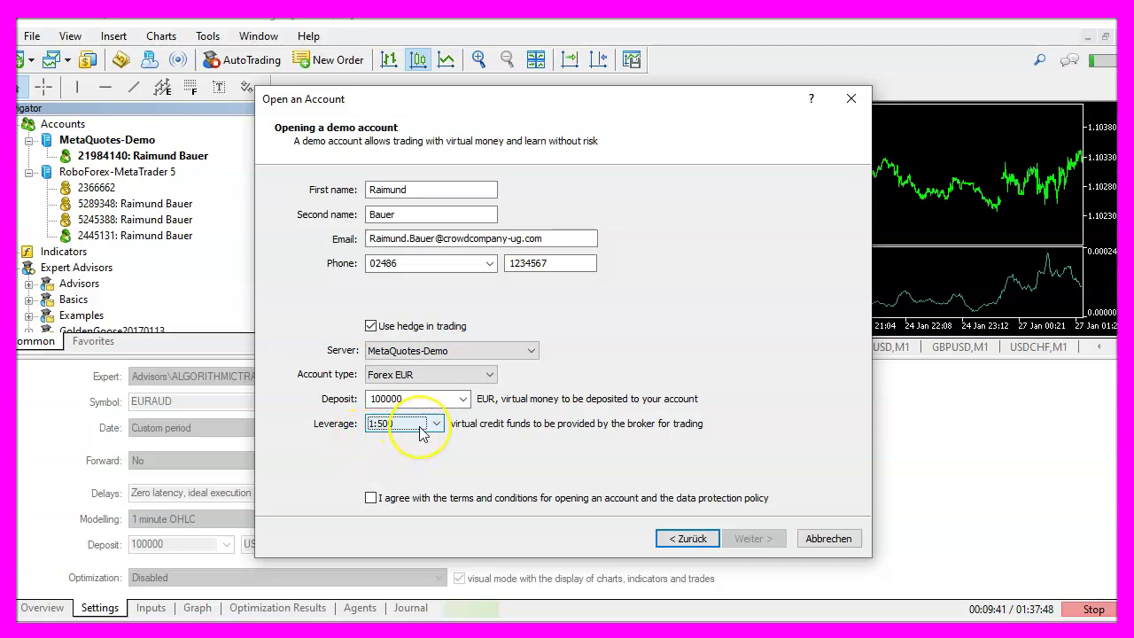
{"action": "double_click", "coordinate": [416, 399]}
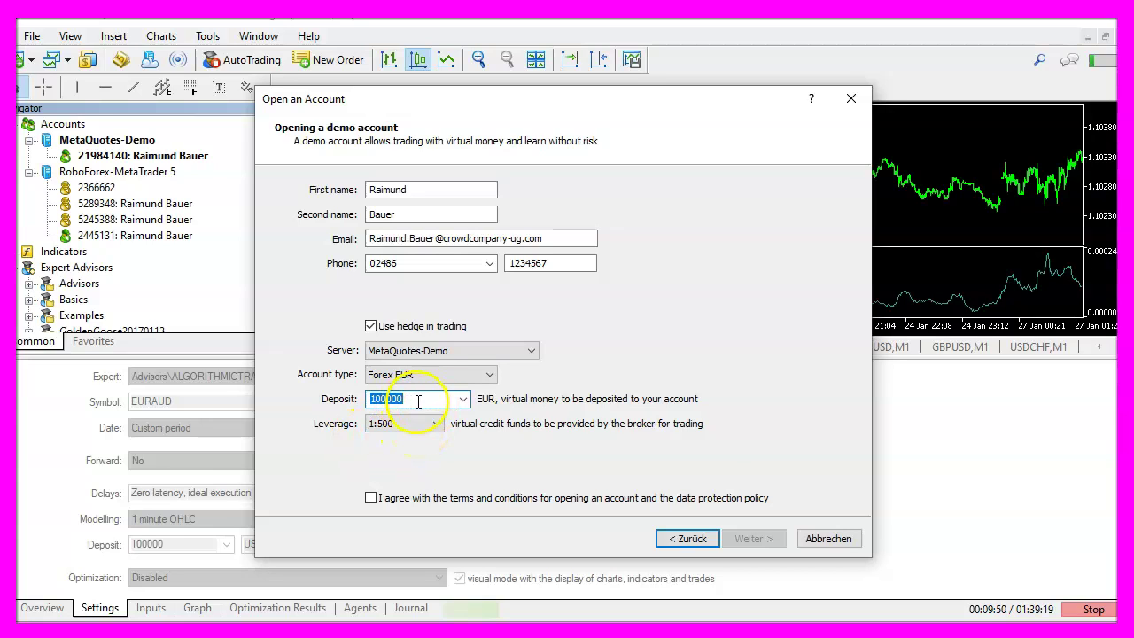
{"action": "left_click", "coordinate": [370, 498]}
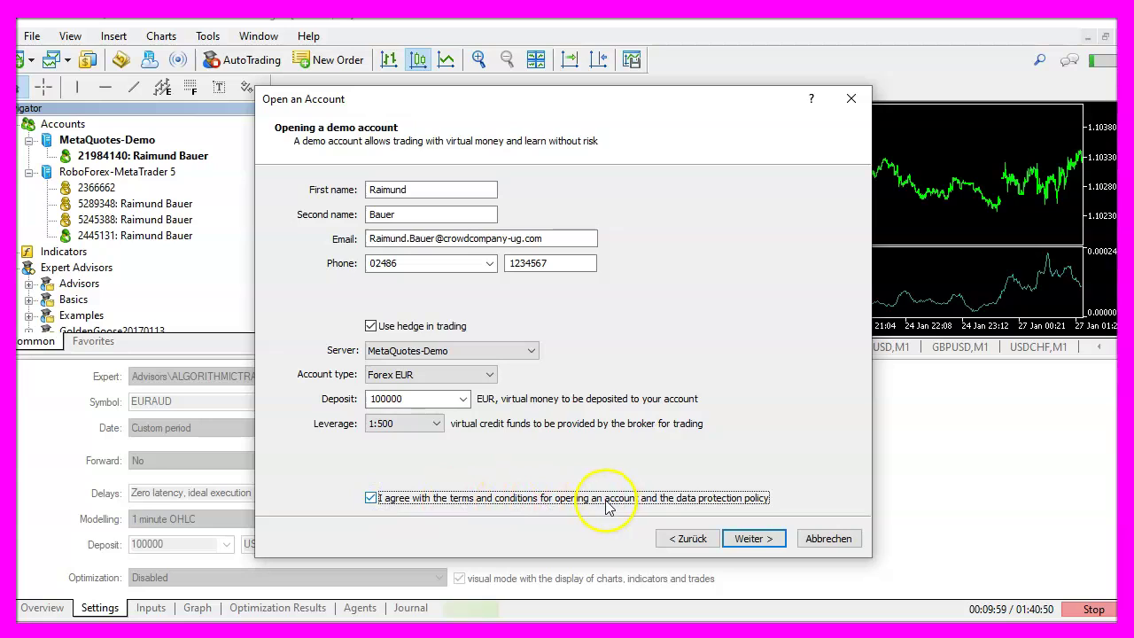
{"action": "left_click", "coordinate": [763, 549]}
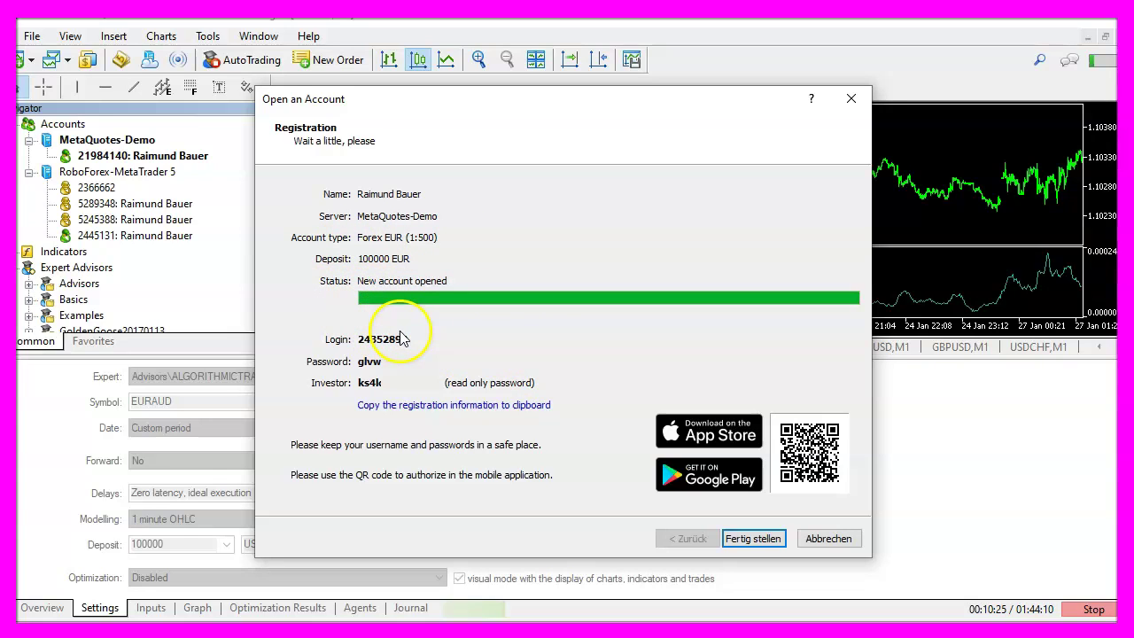
{"action": "left_click", "coordinate": [449, 407]}
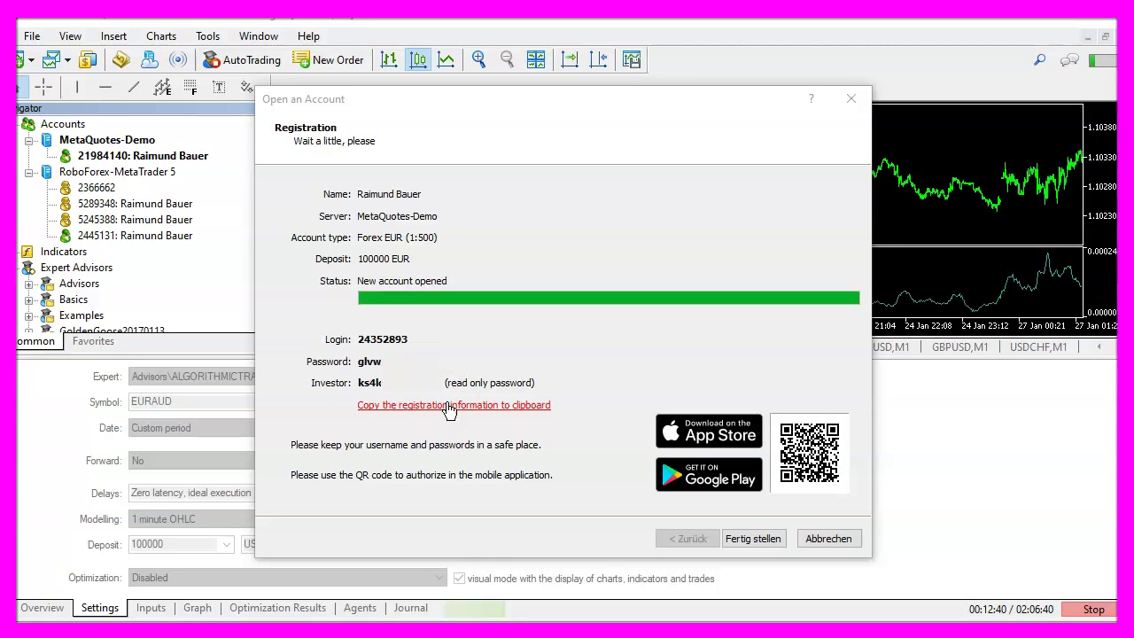
- Close the account wizard and open the 2019 STOCHASTIC Risk18 EURUSD post from RESULTS
{"action": "left_click", "coordinate": [754, 539]}
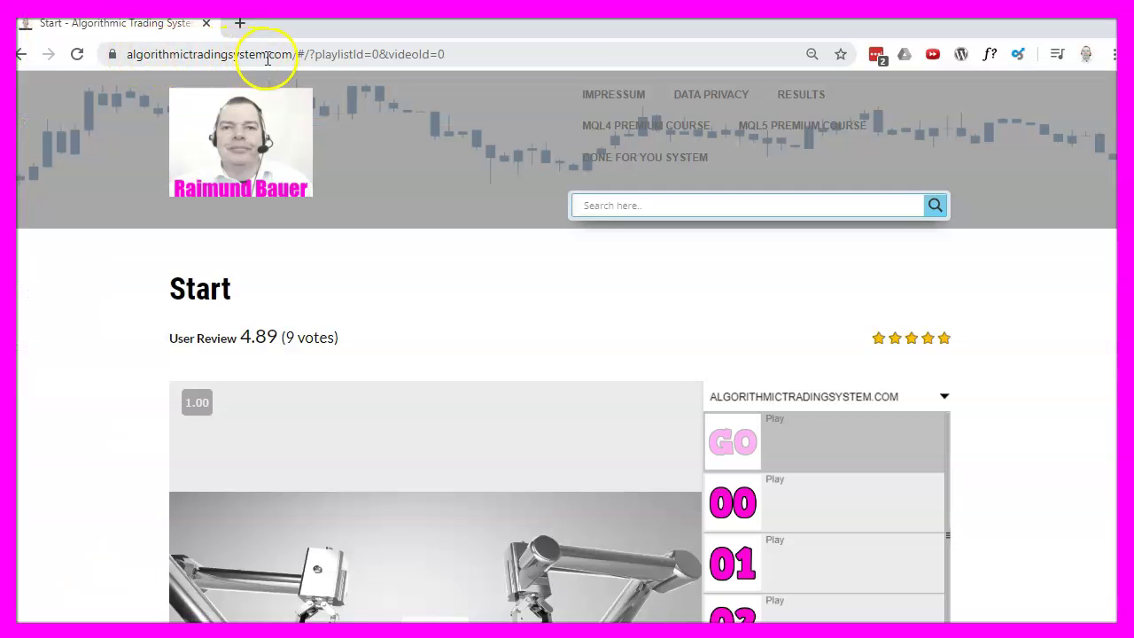
{"action": "left_click", "coordinate": [802, 103]}
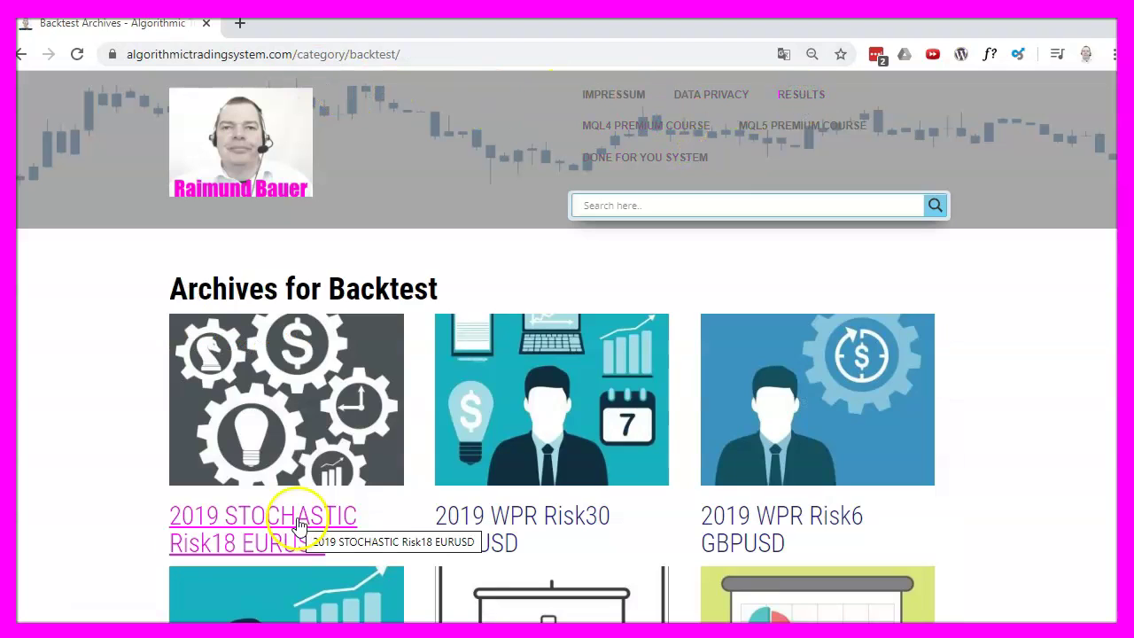
{"action": "left_click", "coordinate": [300, 526]}
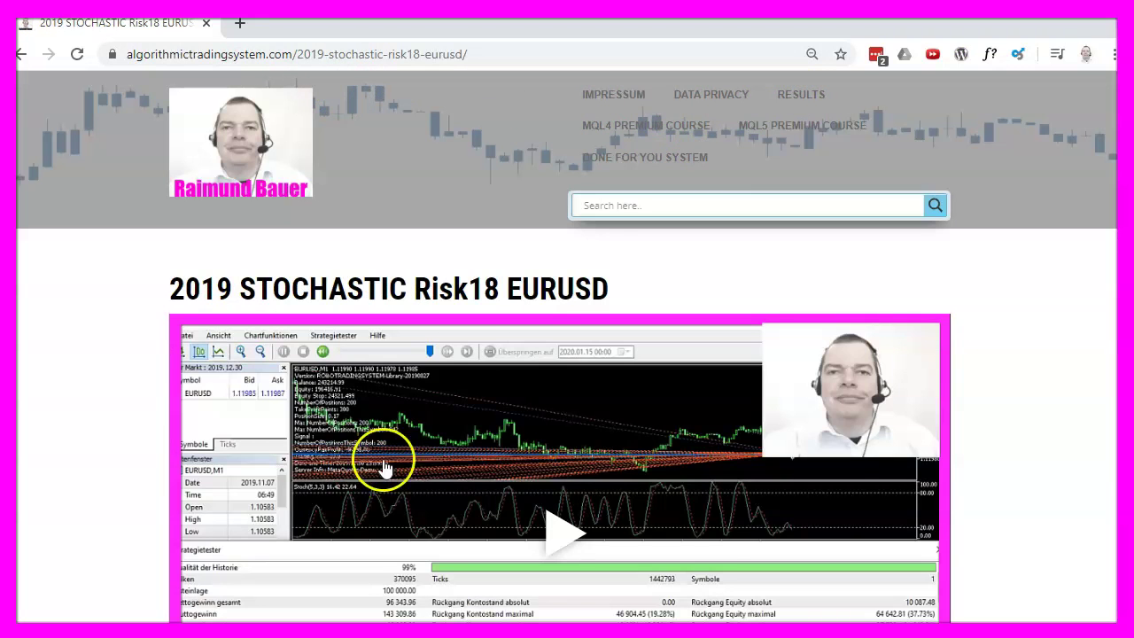
{"action": "scroll", "coordinate": [447, 403], "scroll_direction": "down", "scroll_amount": 1}
{"action": "scroll", "coordinate": [448, 403], "scroll_direction": "down", "scroll_amount": 4}
{"action": "scroll", "coordinate": [620, 346], "scroll_direction": "down", "scroll_amount": 2}
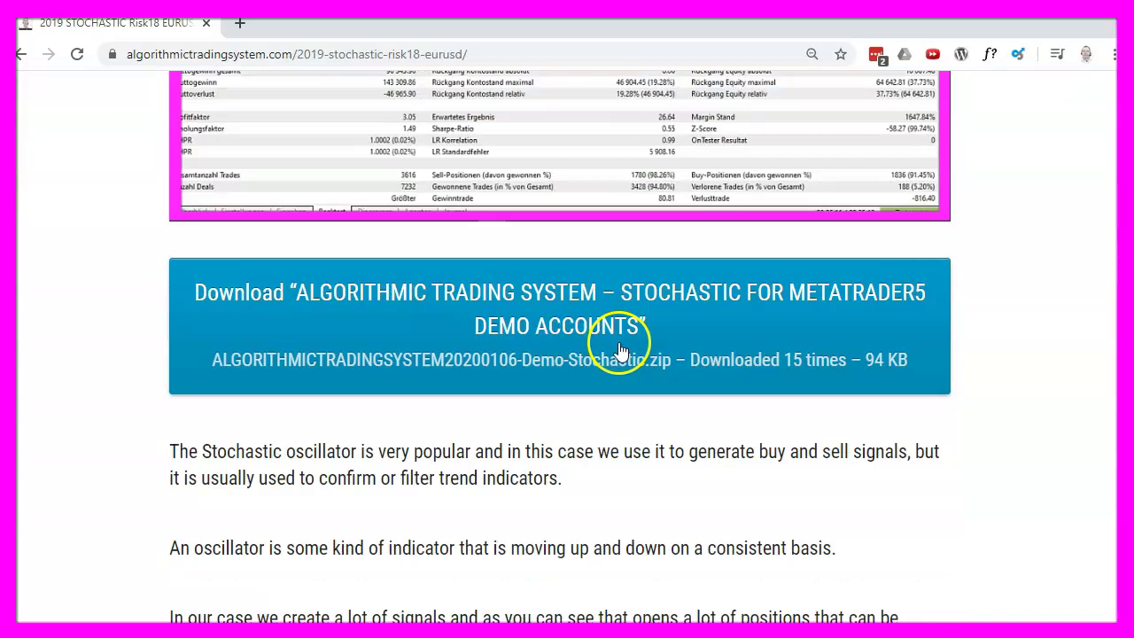
{"action": "scroll", "coordinate": [585, 346], "scroll_direction": "down", "scroll_amount": 1}
{"action": "scroll", "coordinate": [577, 342], "scroll_direction": "down", "scroll_amount": 1}
{"action": "scroll", "coordinate": [577, 342], "scroll_direction": "down", "scroll_amount": 1}
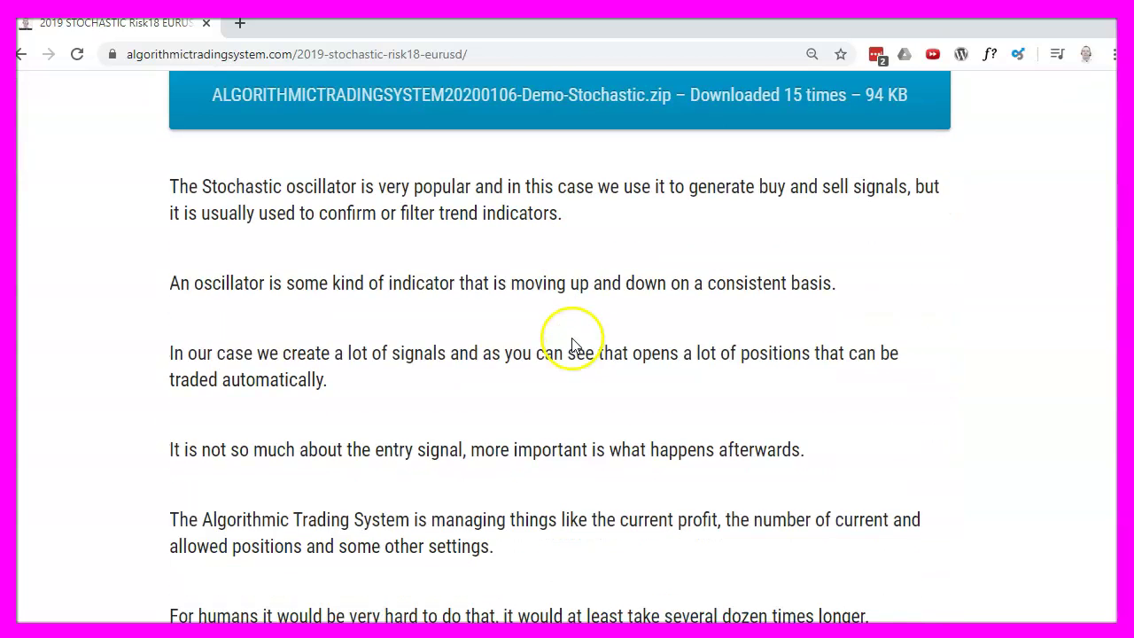
{"action": "scroll", "coordinate": [577, 346], "scroll_direction": "down", "scroll_amount": 6}
- Download the Stochastic demo zip and select its two MQL5 program files
{"action": "triple_click", "coordinate": [207, 304]}
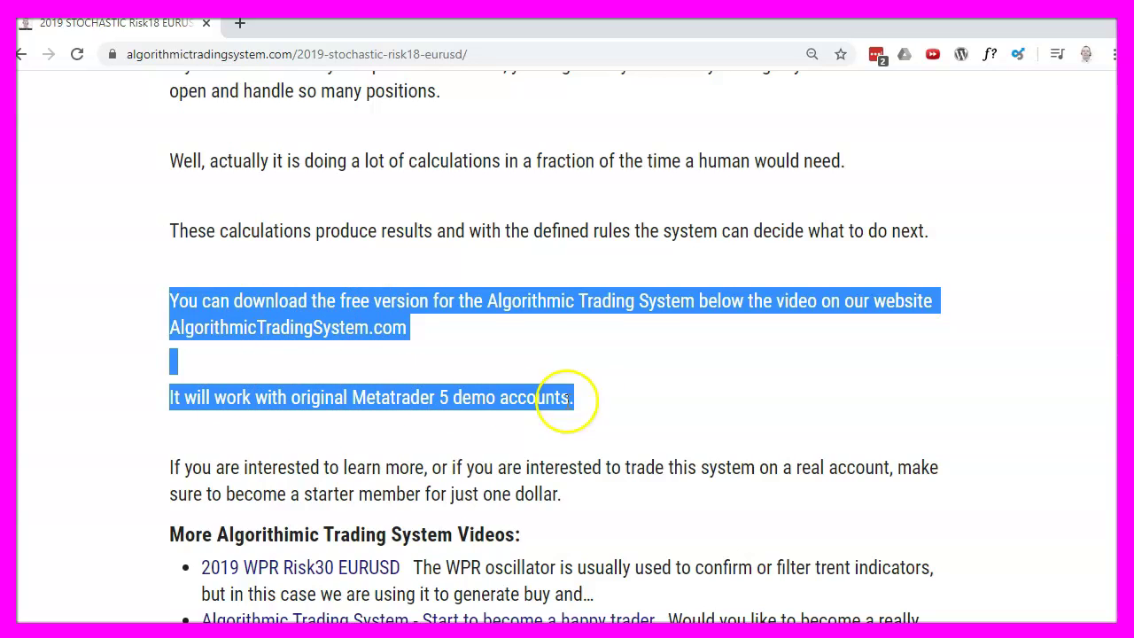
{"action": "scroll", "coordinate": [611, 406], "scroll_direction": "down", "scroll_amount": 10}
{"action": "scroll", "coordinate": [587, 405], "scroll_direction": "down", "scroll_amount": 2}
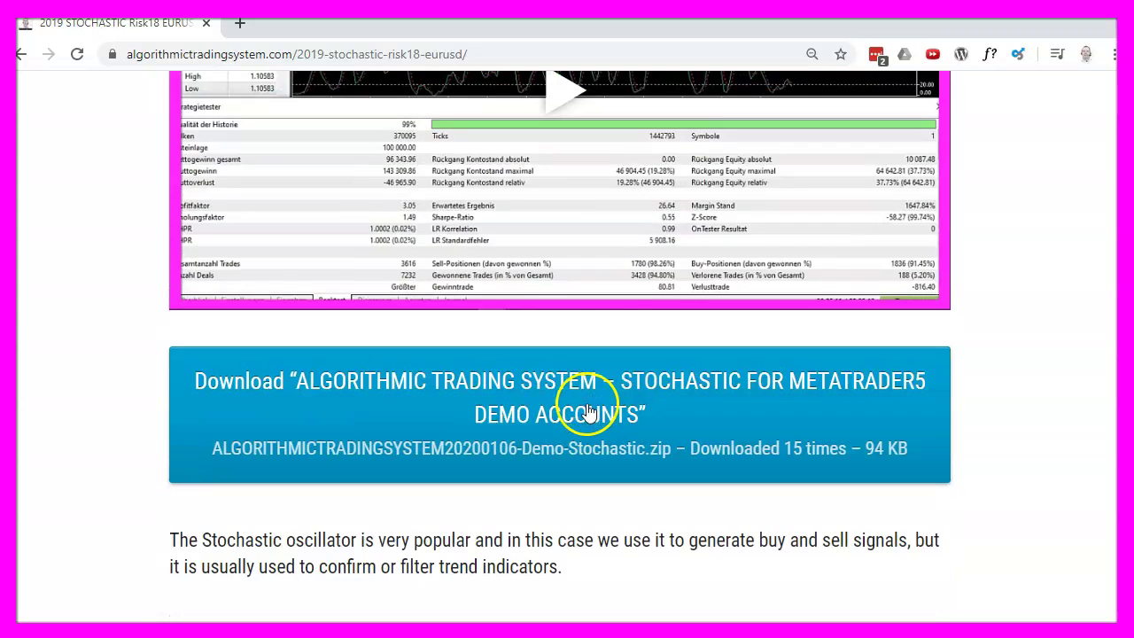
{"action": "left_click", "coordinate": [543, 417]}
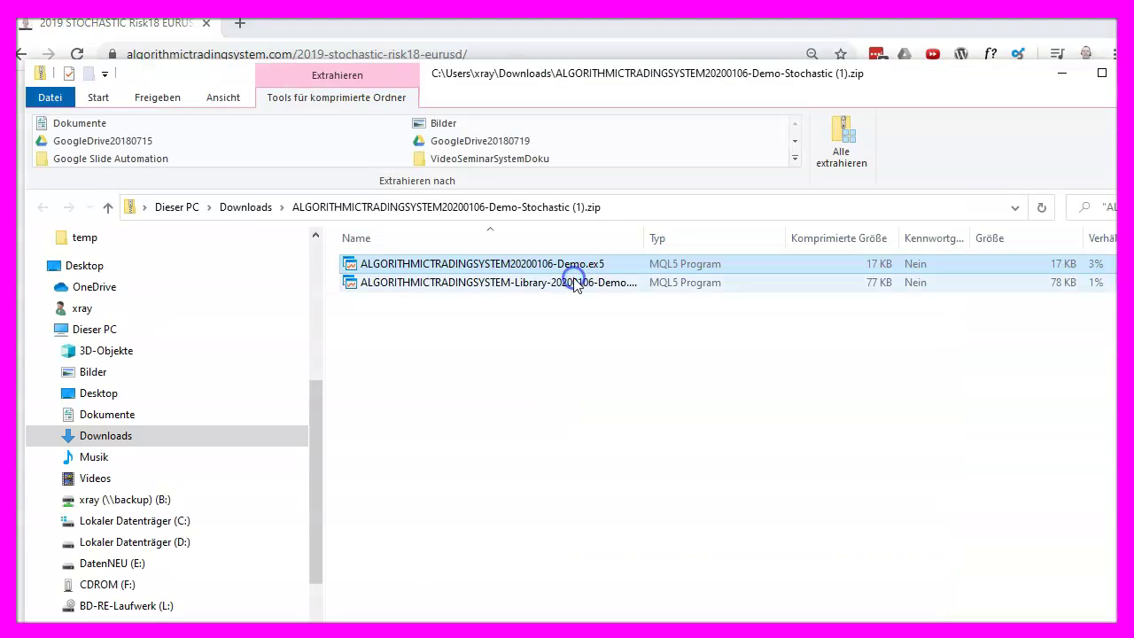
{"action": "left_click", "coordinate": [574, 283], "text": "shift"}
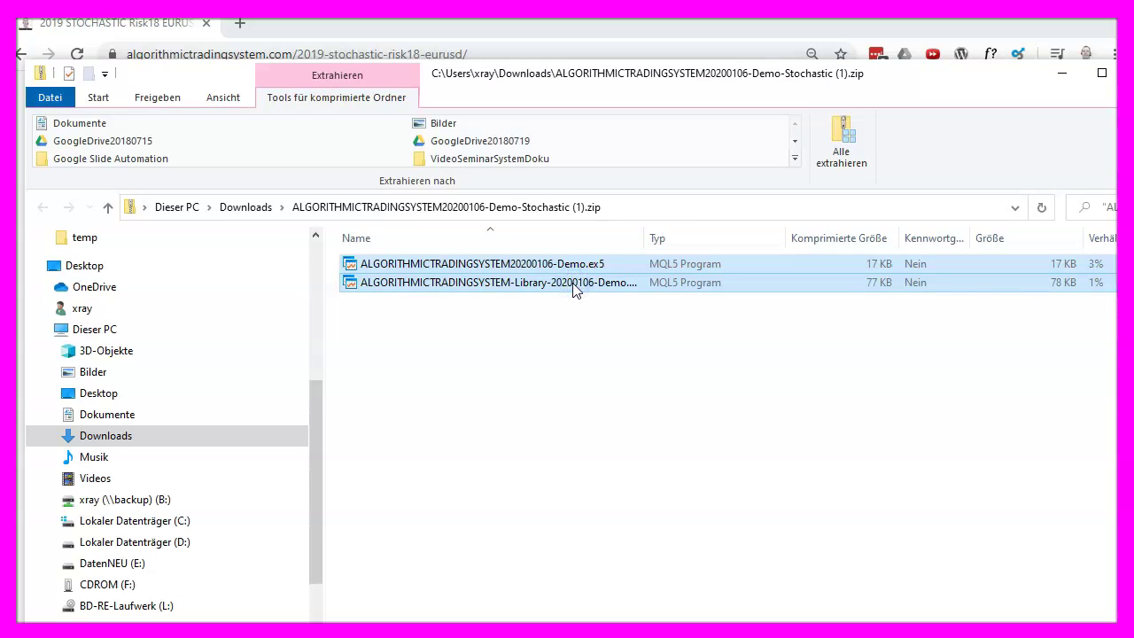
{"action": "left_click", "coordinate": [32, 36]}
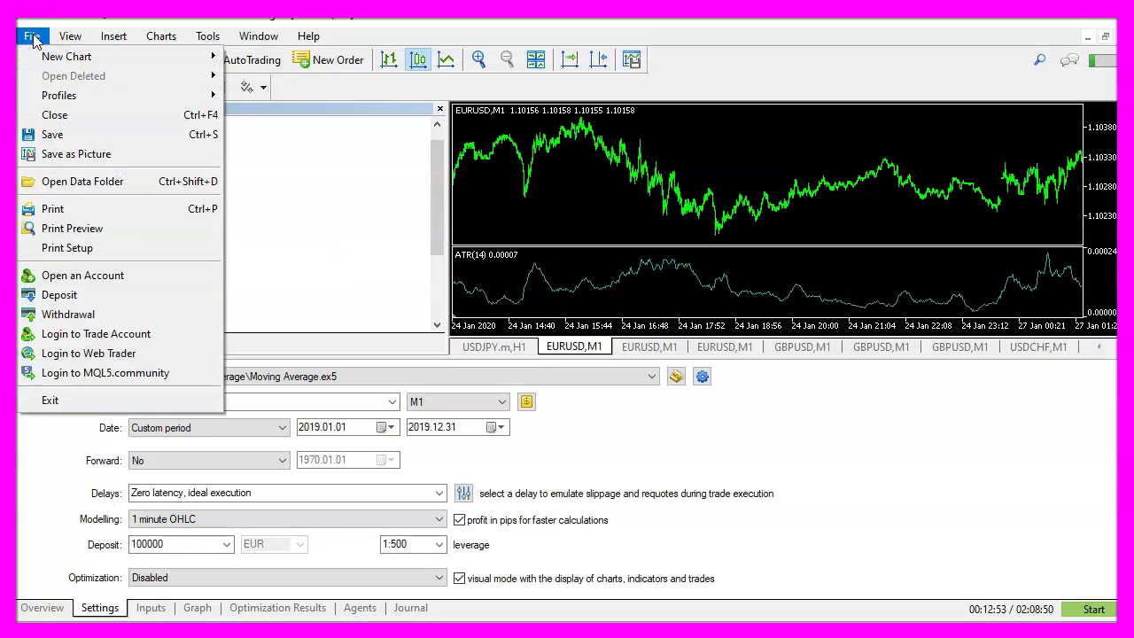
- Paste the two downloaded program files into the data folder's MQL5\Experts directory
{"action": "left_click", "coordinate": [96, 180]}
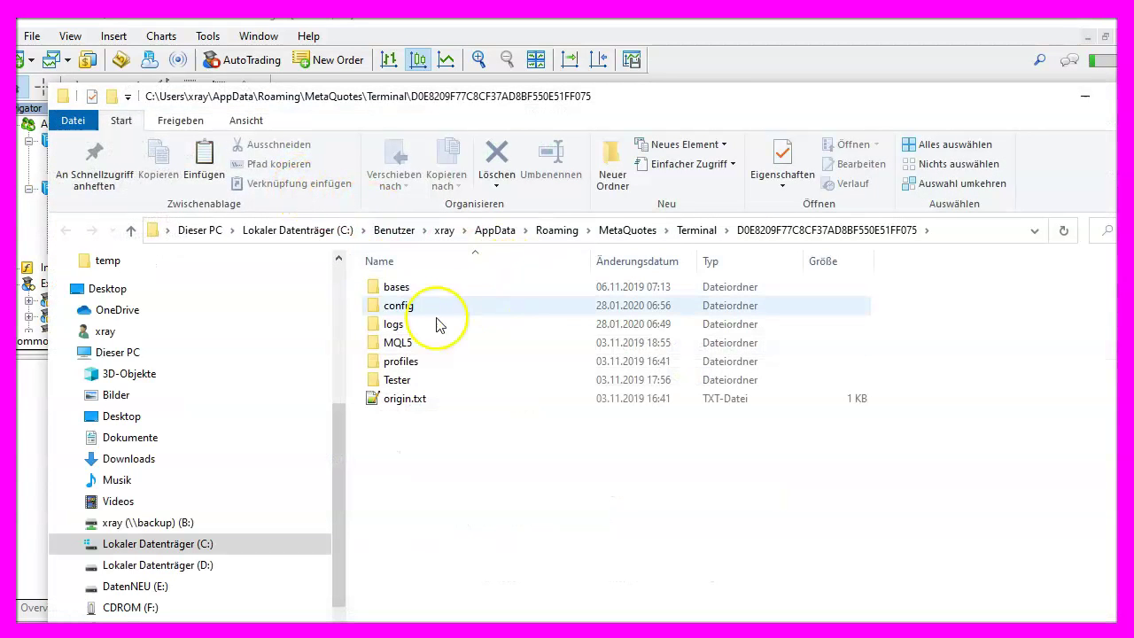
{"action": "left_click", "coordinate": [406, 348]}
{"action": "double_click", "coordinate": [405, 345]}
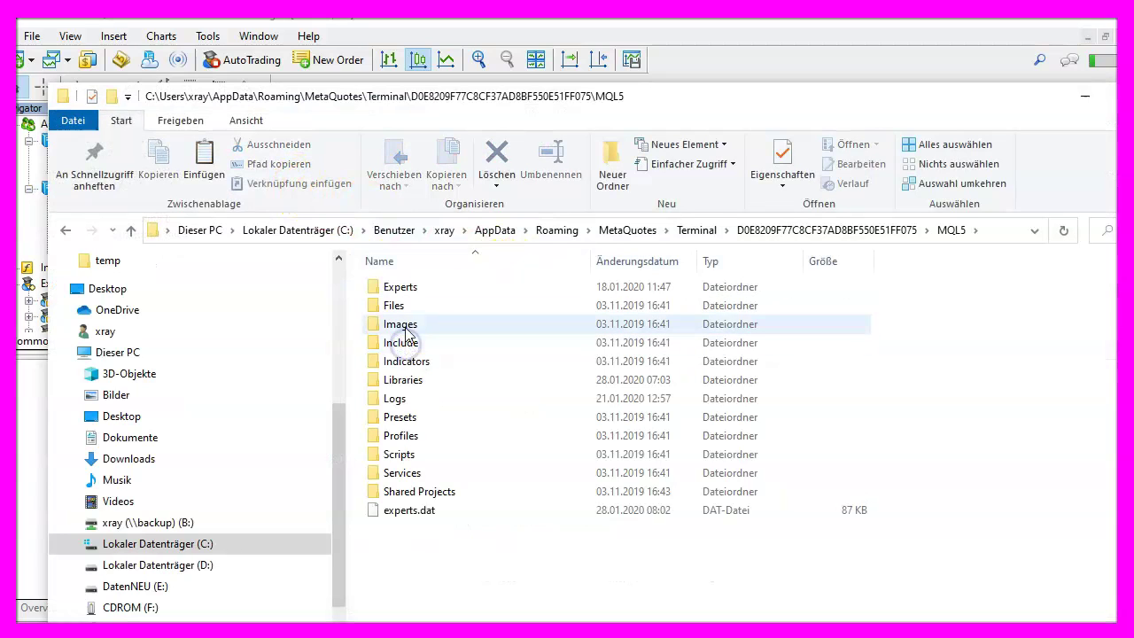
{"action": "left_click", "coordinate": [410, 292]}
{"action": "double_click", "coordinate": [410, 293]}
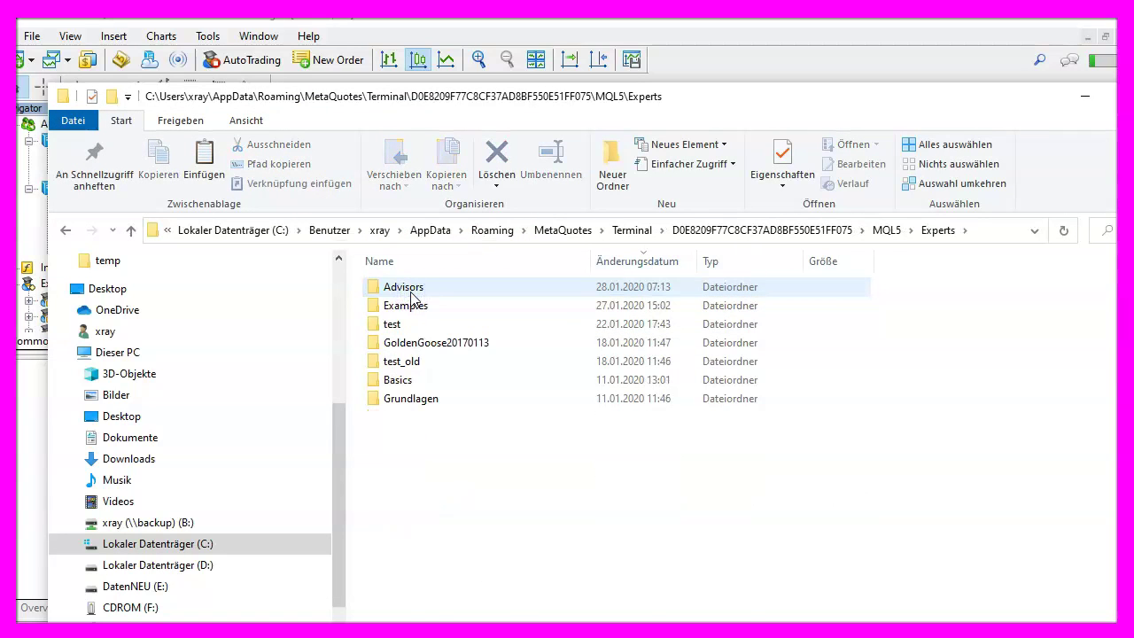
{"action": "right_click", "coordinate": [405, 440]}
{"action": "left_click", "coordinate": [496, 564]}
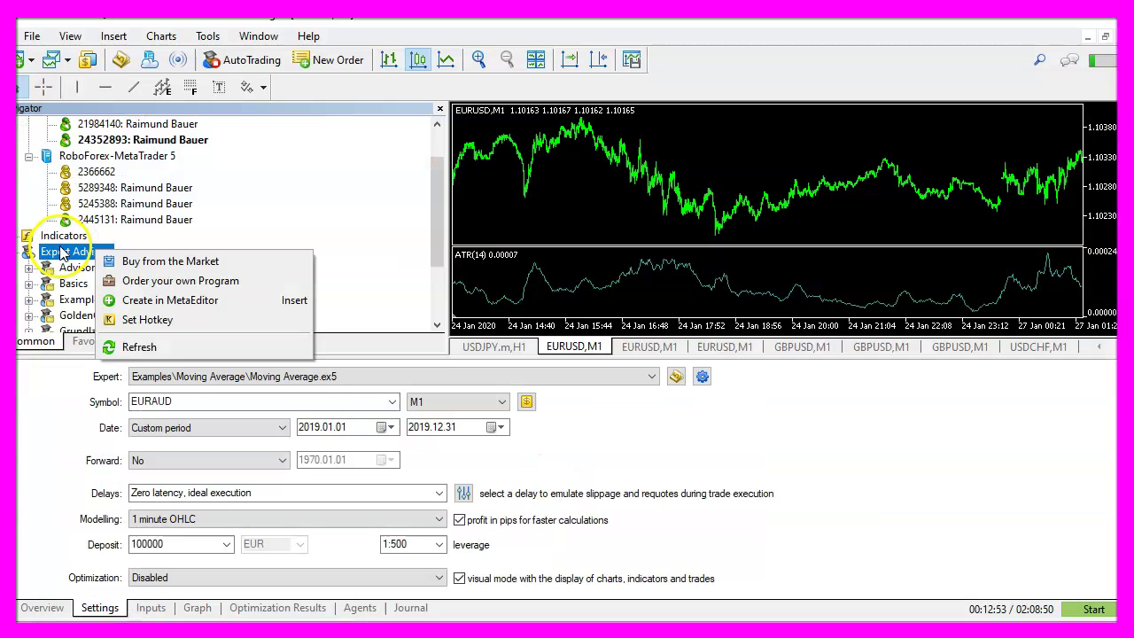
- Refresh Expert Advisors and load ALGORITHMICTRADINGSYSTEM20200106-Demo into the tester's Expert field
{"action": "left_click", "coordinate": [60, 253]}
{"action": "right_click", "coordinate": [61, 253]}
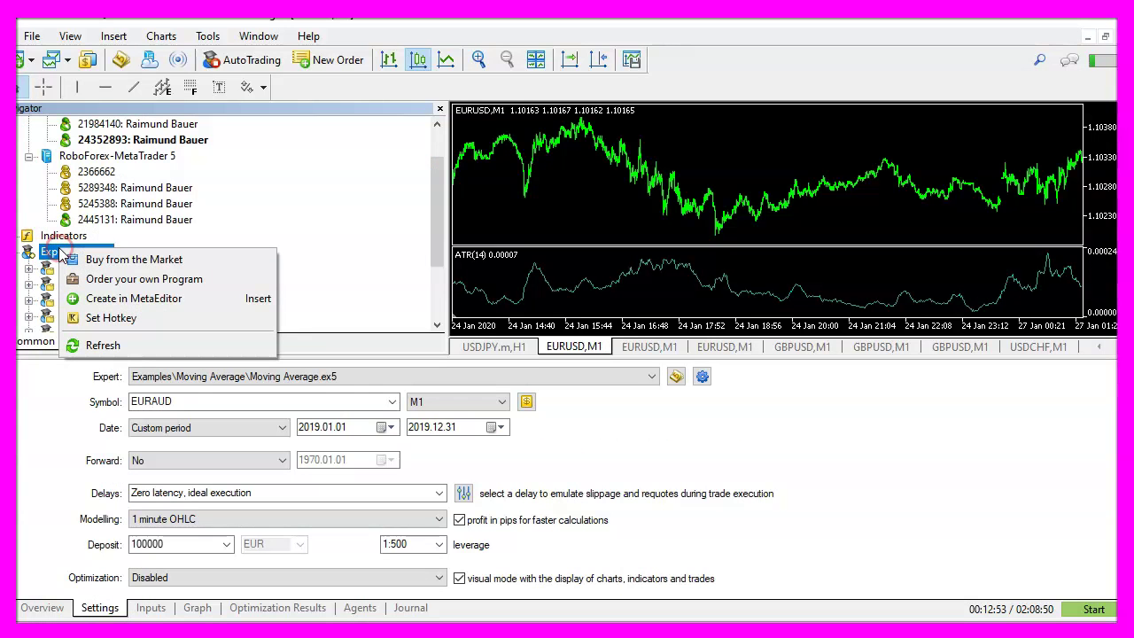
{"action": "left_click", "coordinate": [104, 346]}
{"action": "scroll", "coordinate": [138, 295], "scroll_direction": "down", "scroll_amount": 2}
{"action": "left_click", "coordinate": [135, 285]}
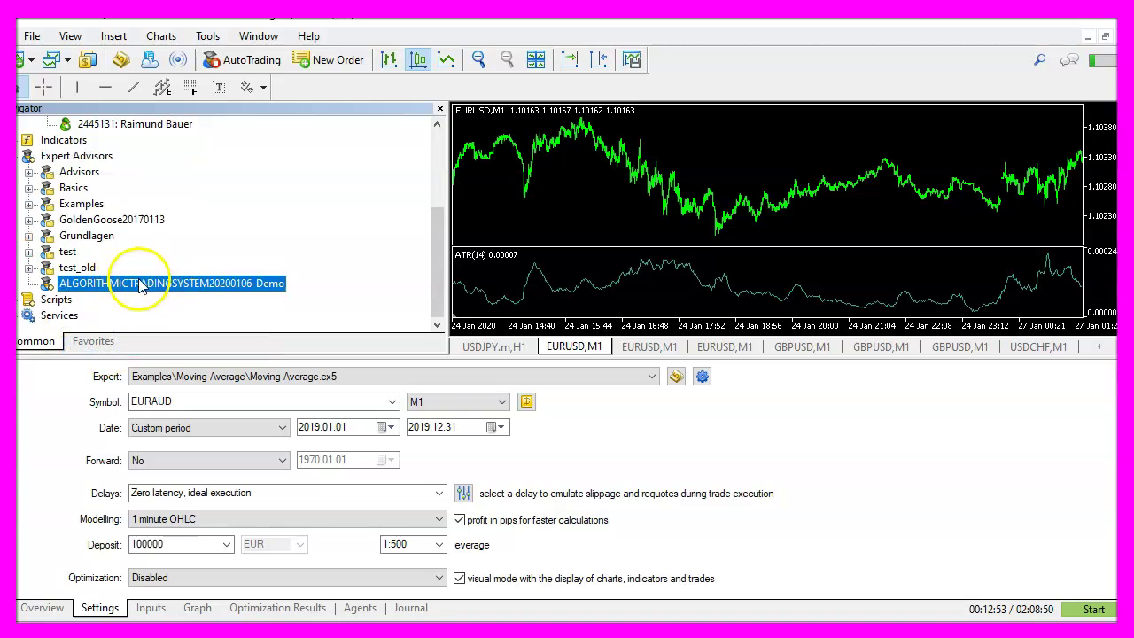
{"action": "left_click_drag", "start_coordinate": [181, 281], "coordinate": [269, 376]}
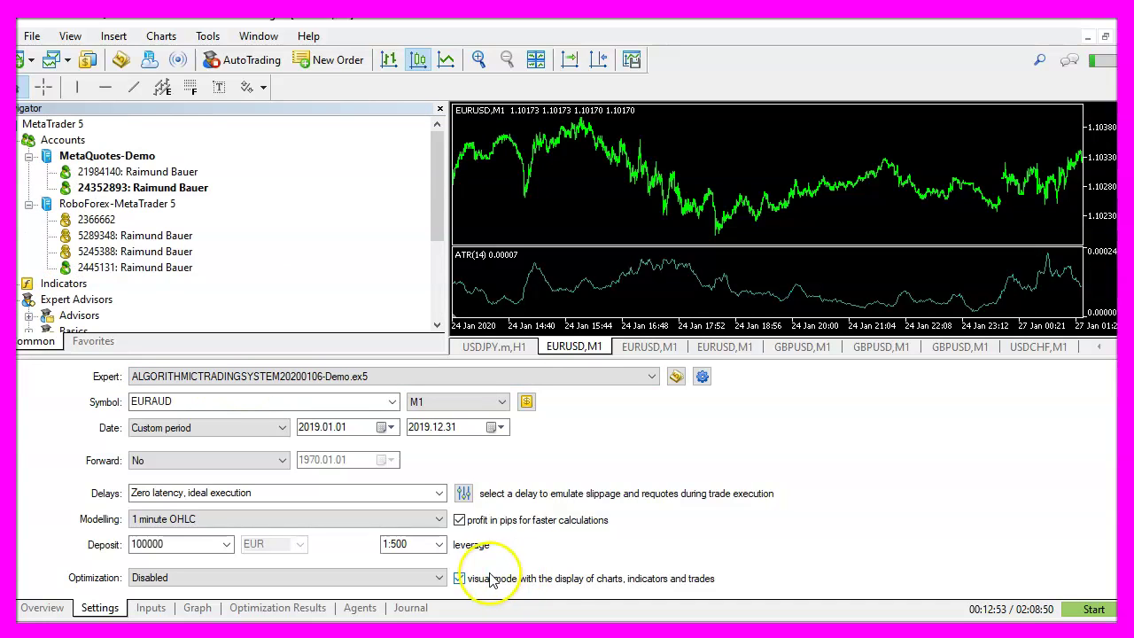
- Run a first backtest with visual mode off and view its balance graph
{"action": "left_click", "coordinate": [459, 580]}
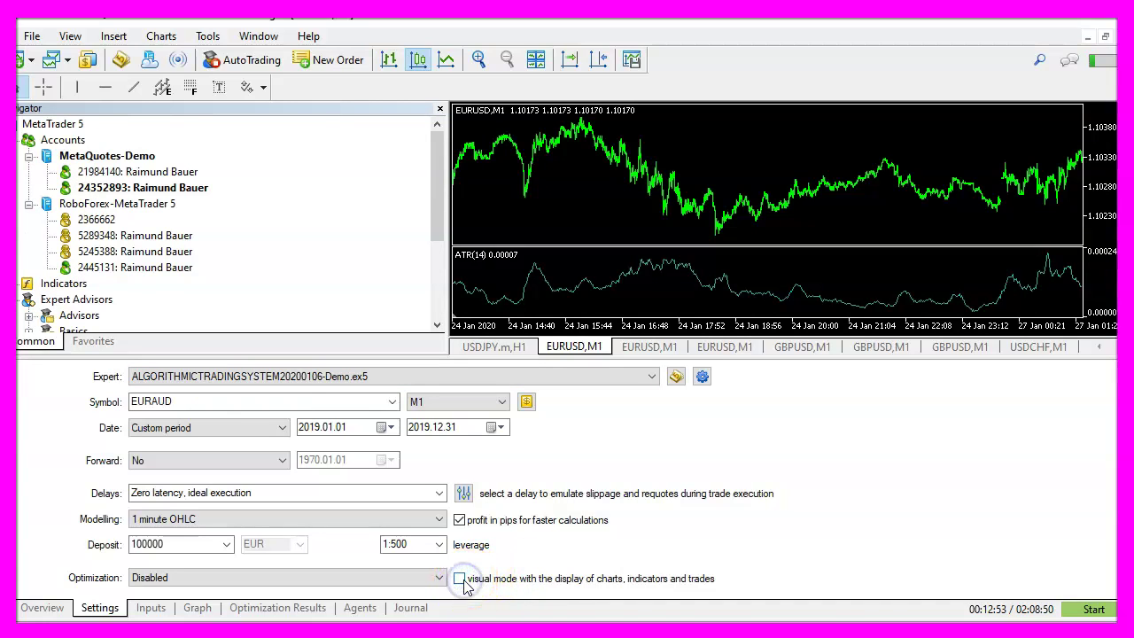
{"action": "left_click", "coordinate": [1093, 610]}
{"action": "left_click", "coordinate": [197, 608]}
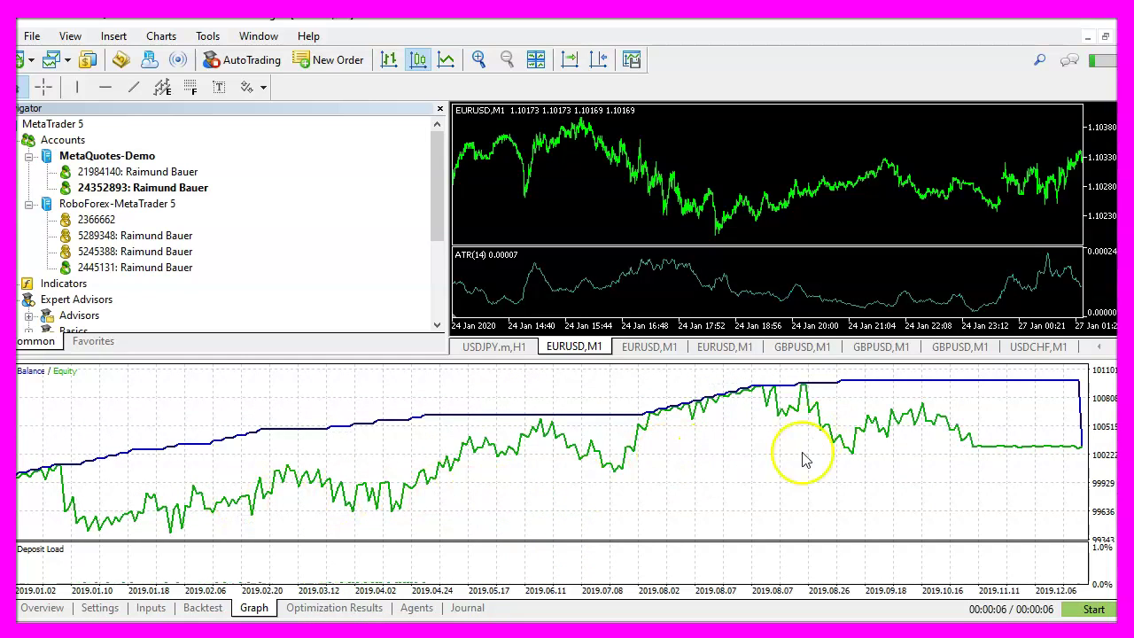
- Set Trading Risk to 18, rerun the backtest and watch the balance and equity graph
{"action": "left_click", "coordinate": [151, 608]}
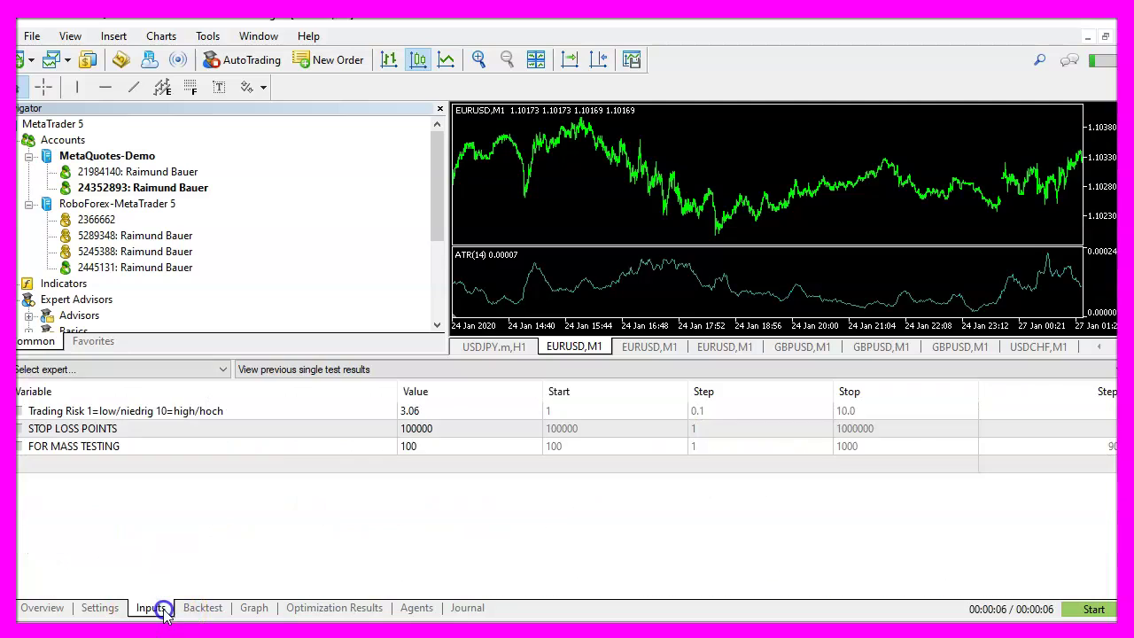
{"action": "double_click", "coordinate": [416, 410]}
{"action": "type", "text": "18"}
{"action": "key", "text": "Return"}
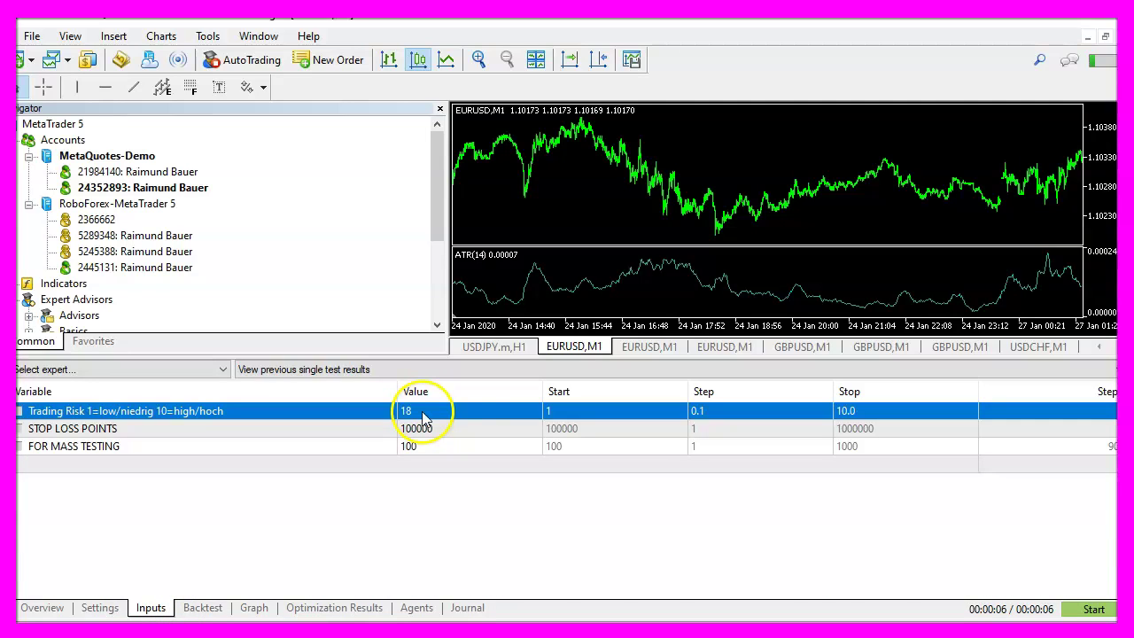
{"action": "left_click", "coordinate": [1095, 609]}
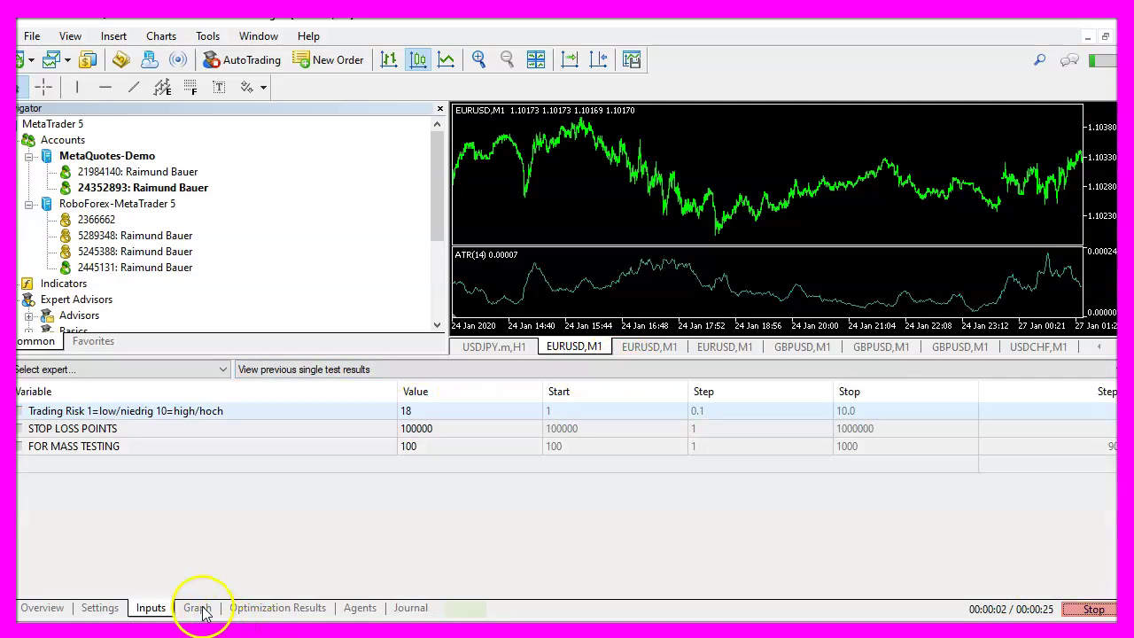
{"action": "left_click", "coordinate": [197, 608]}
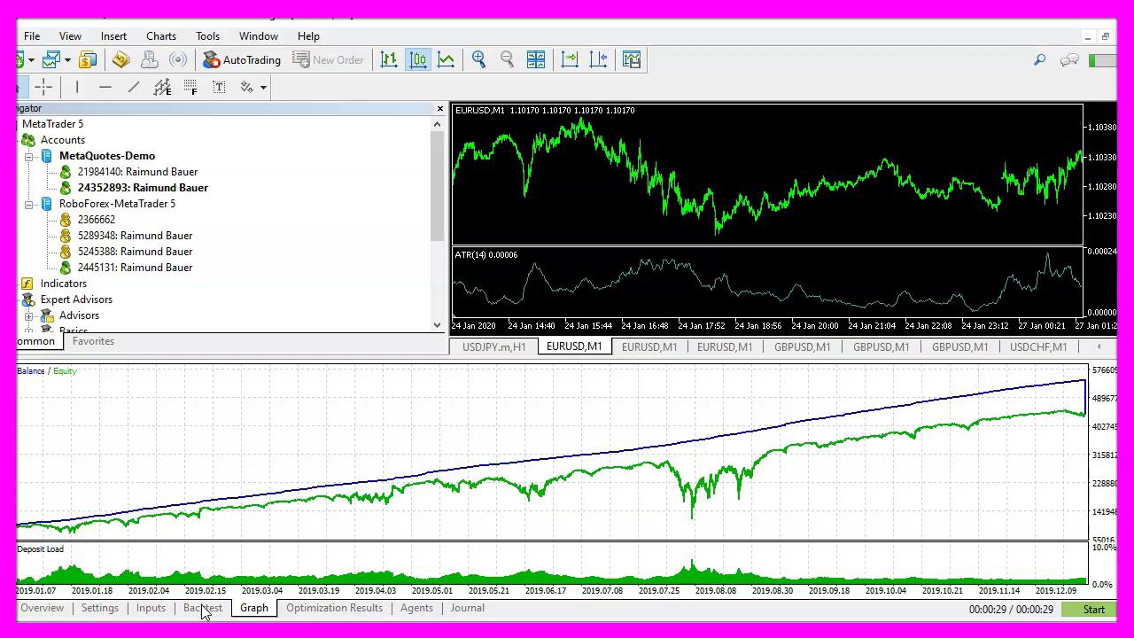
{"action": "left_click", "coordinate": [142, 188]}
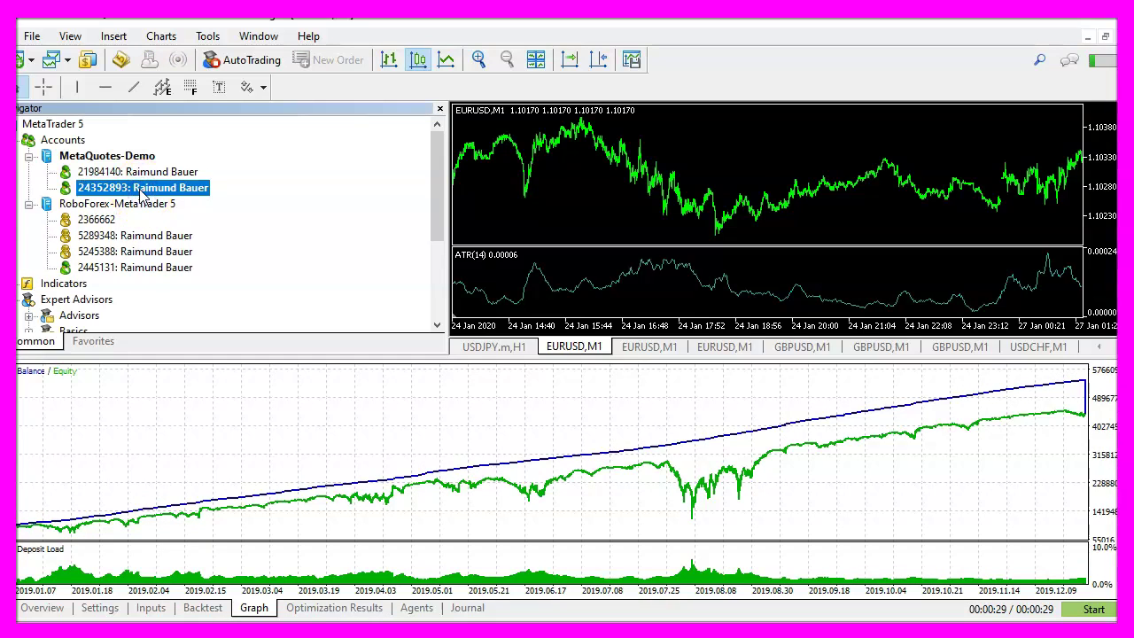